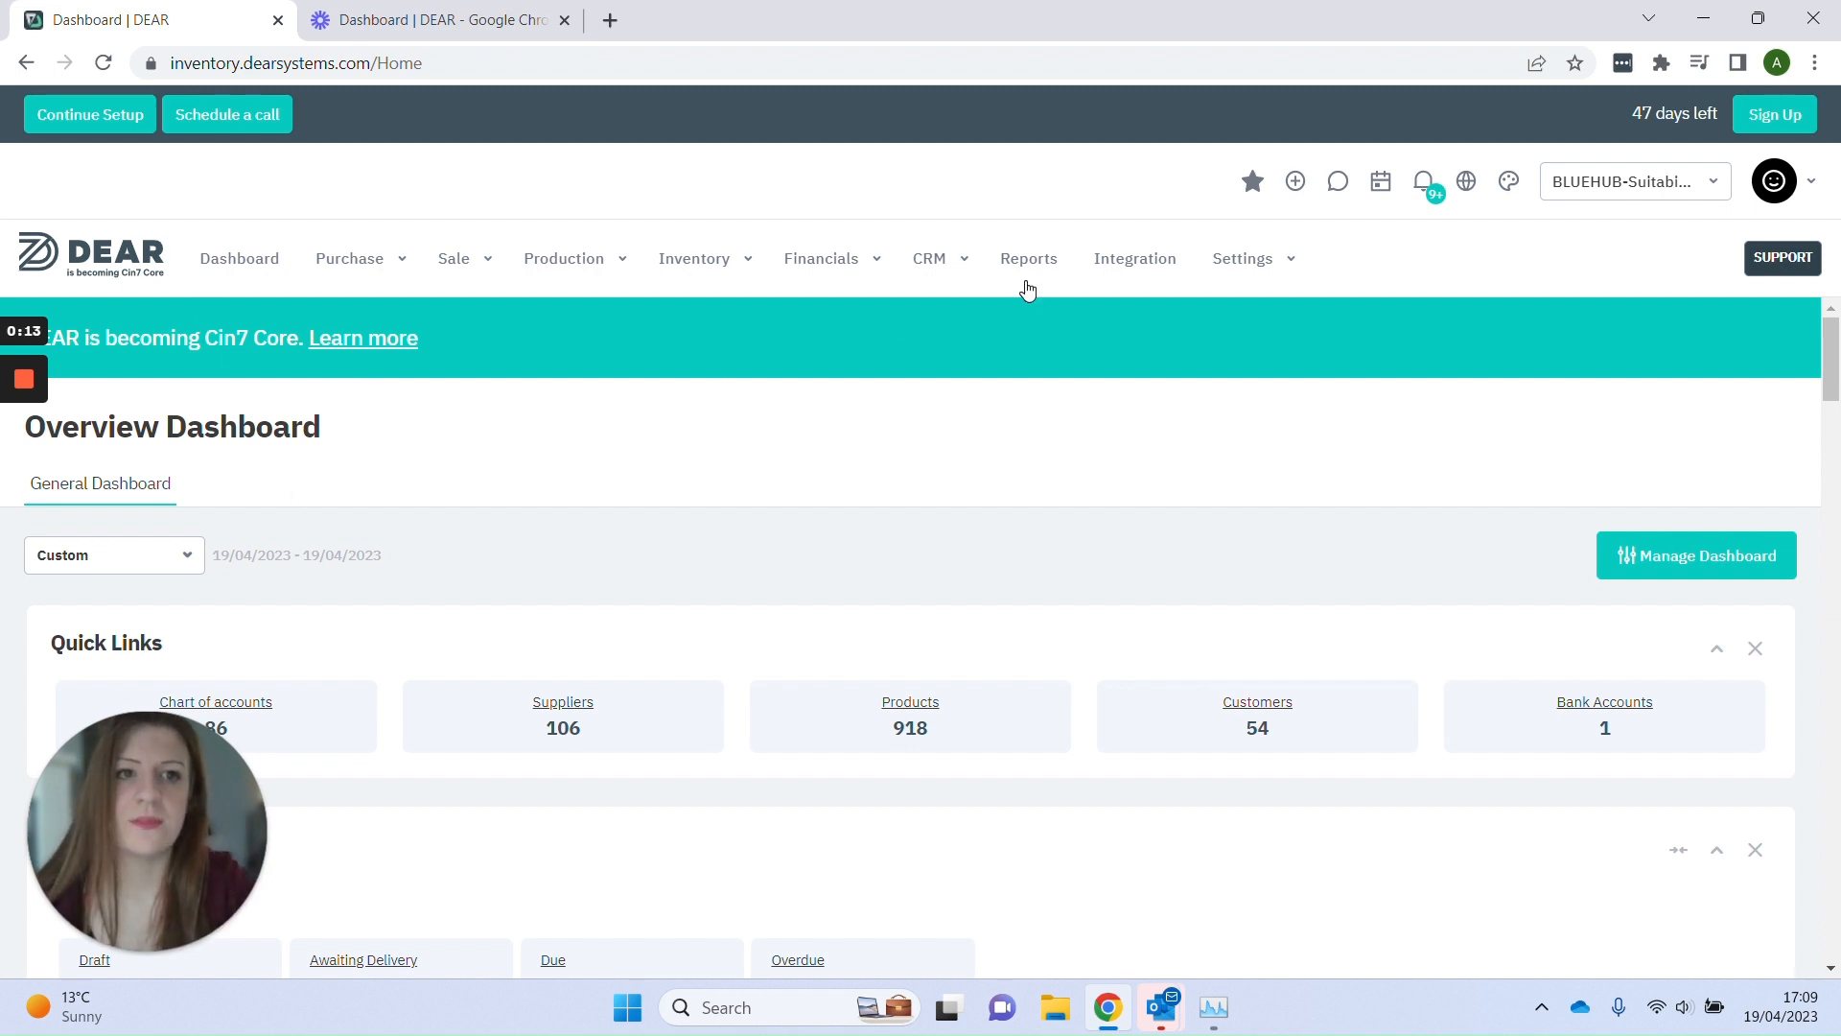
Step: Preview the Vertical navigation style in the appearance settings and restore the Horizontal style
left_click(1509, 188)
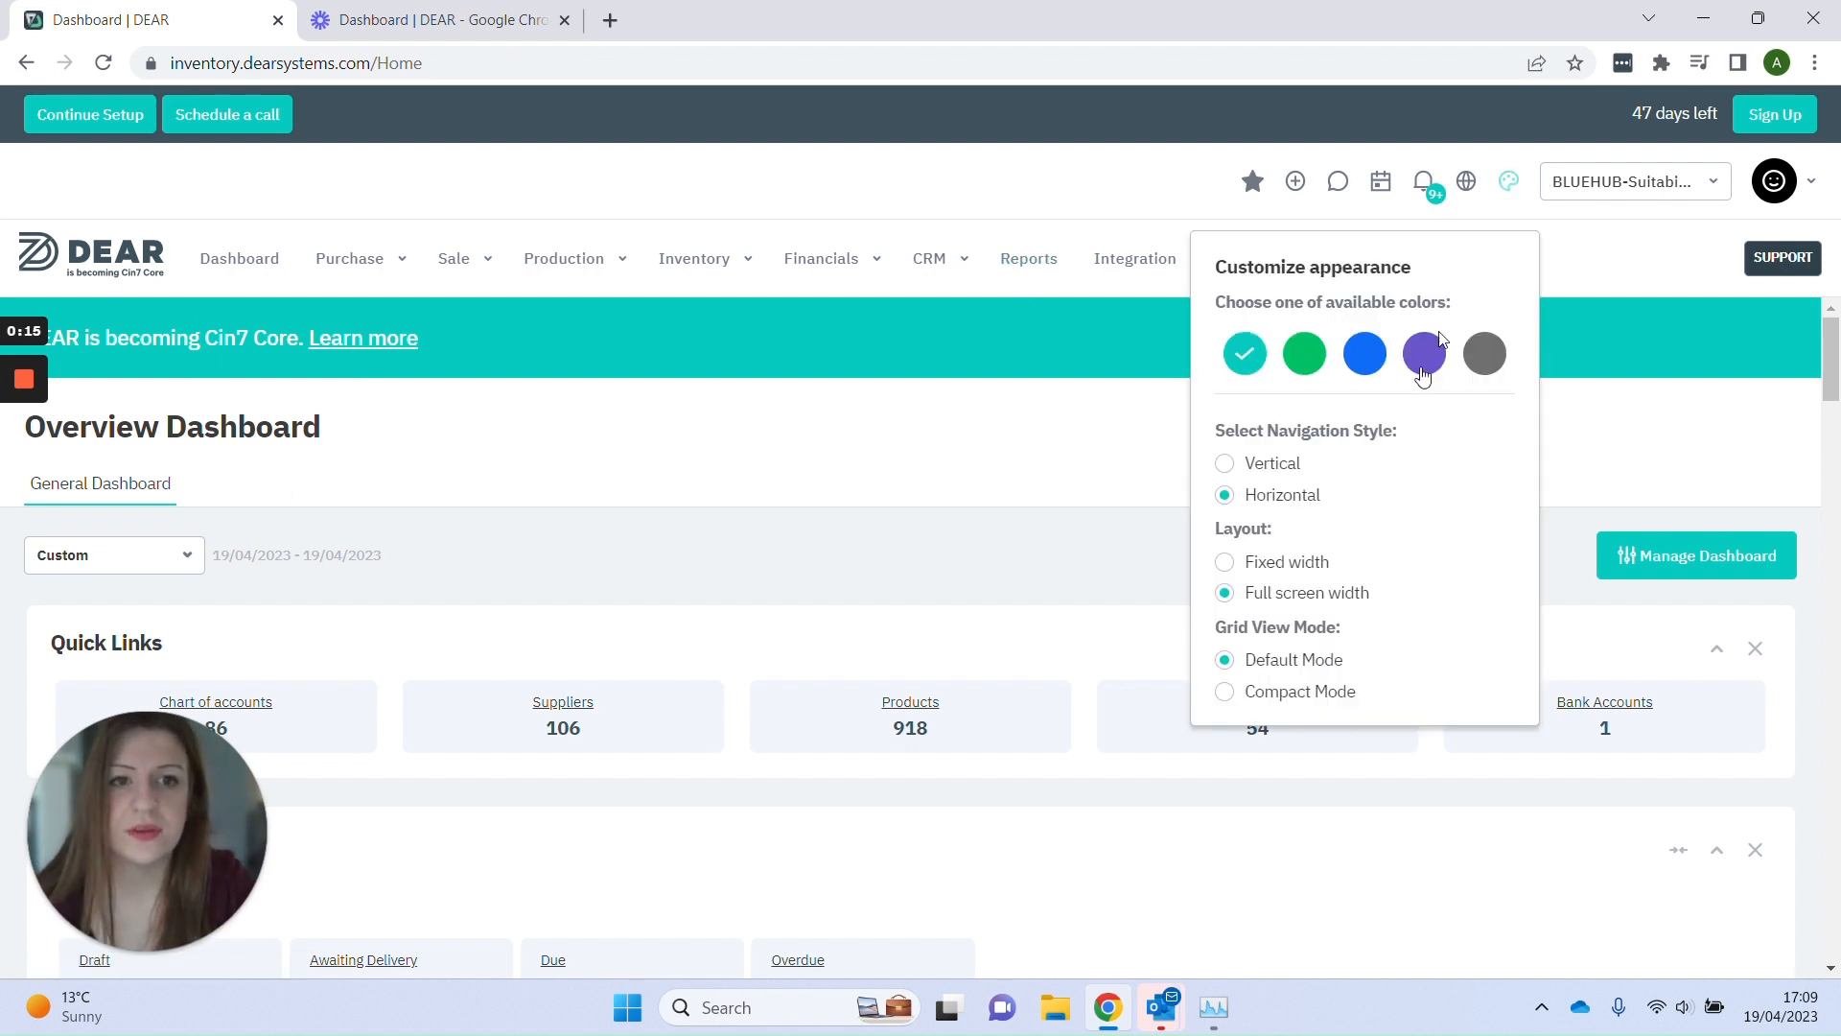
left_click(1276, 469)
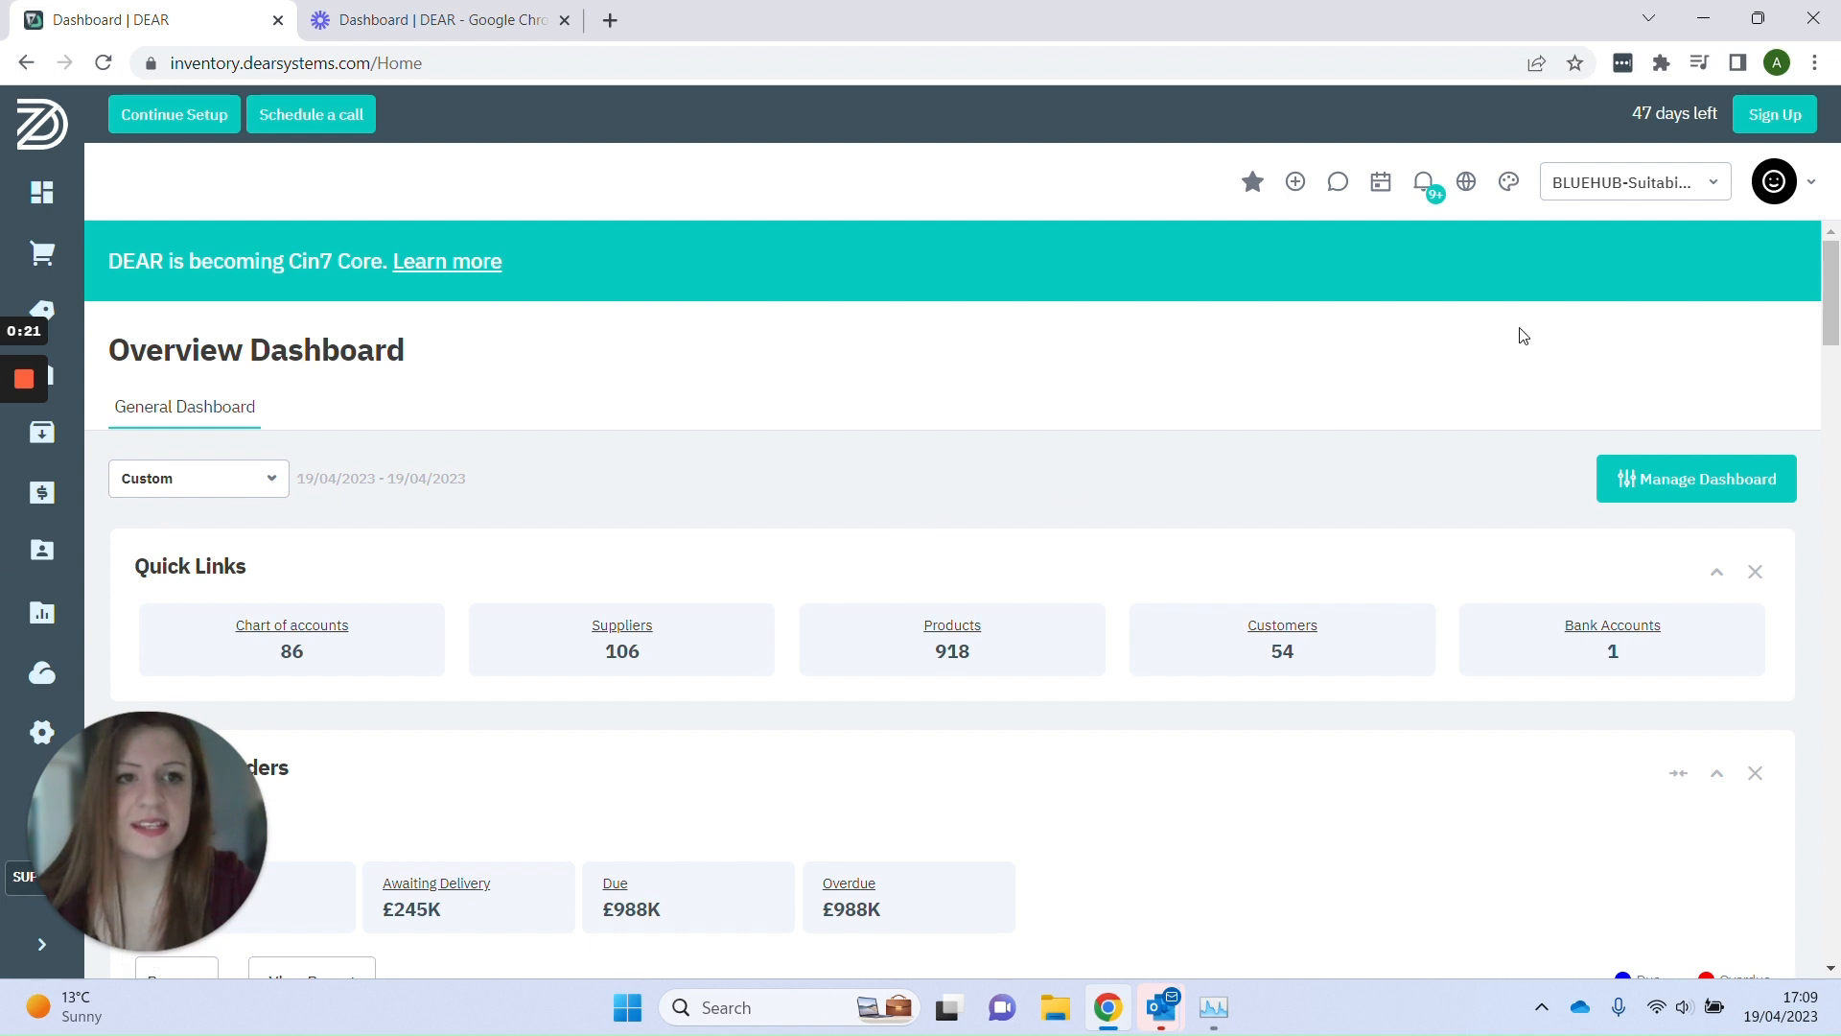
left_click(1509, 182)
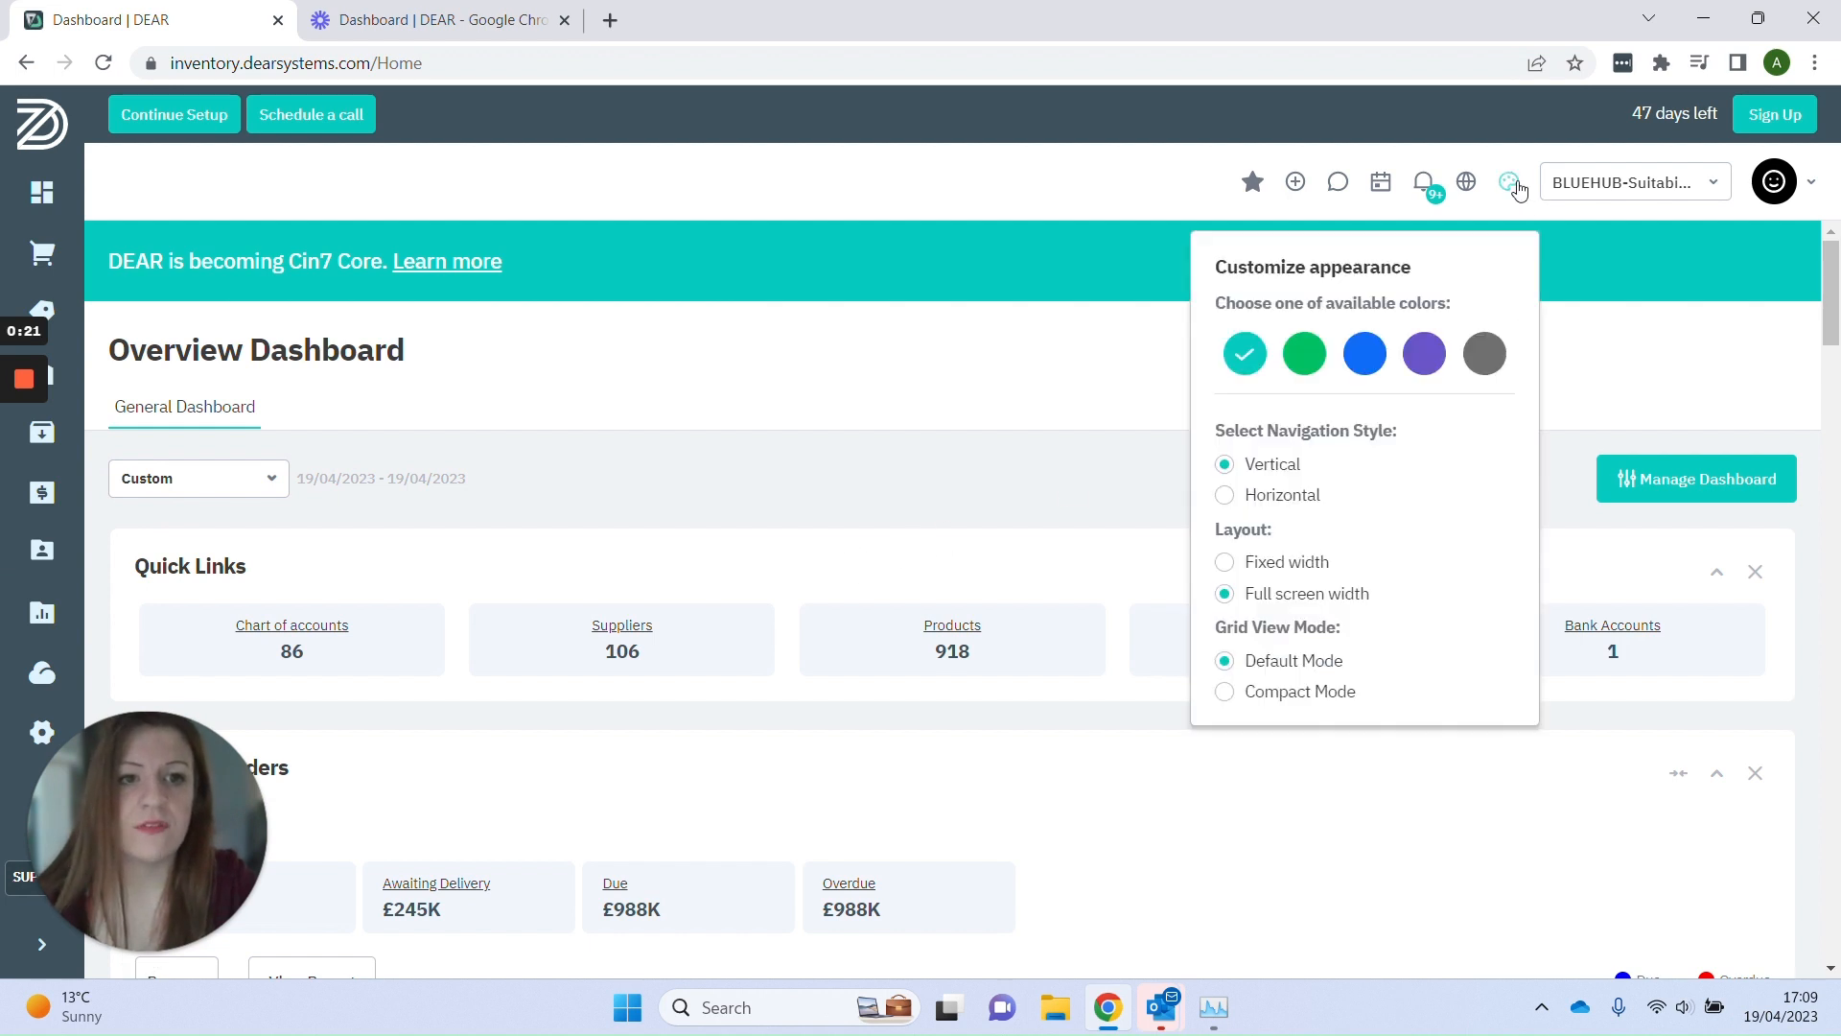
left_click(1232, 495)
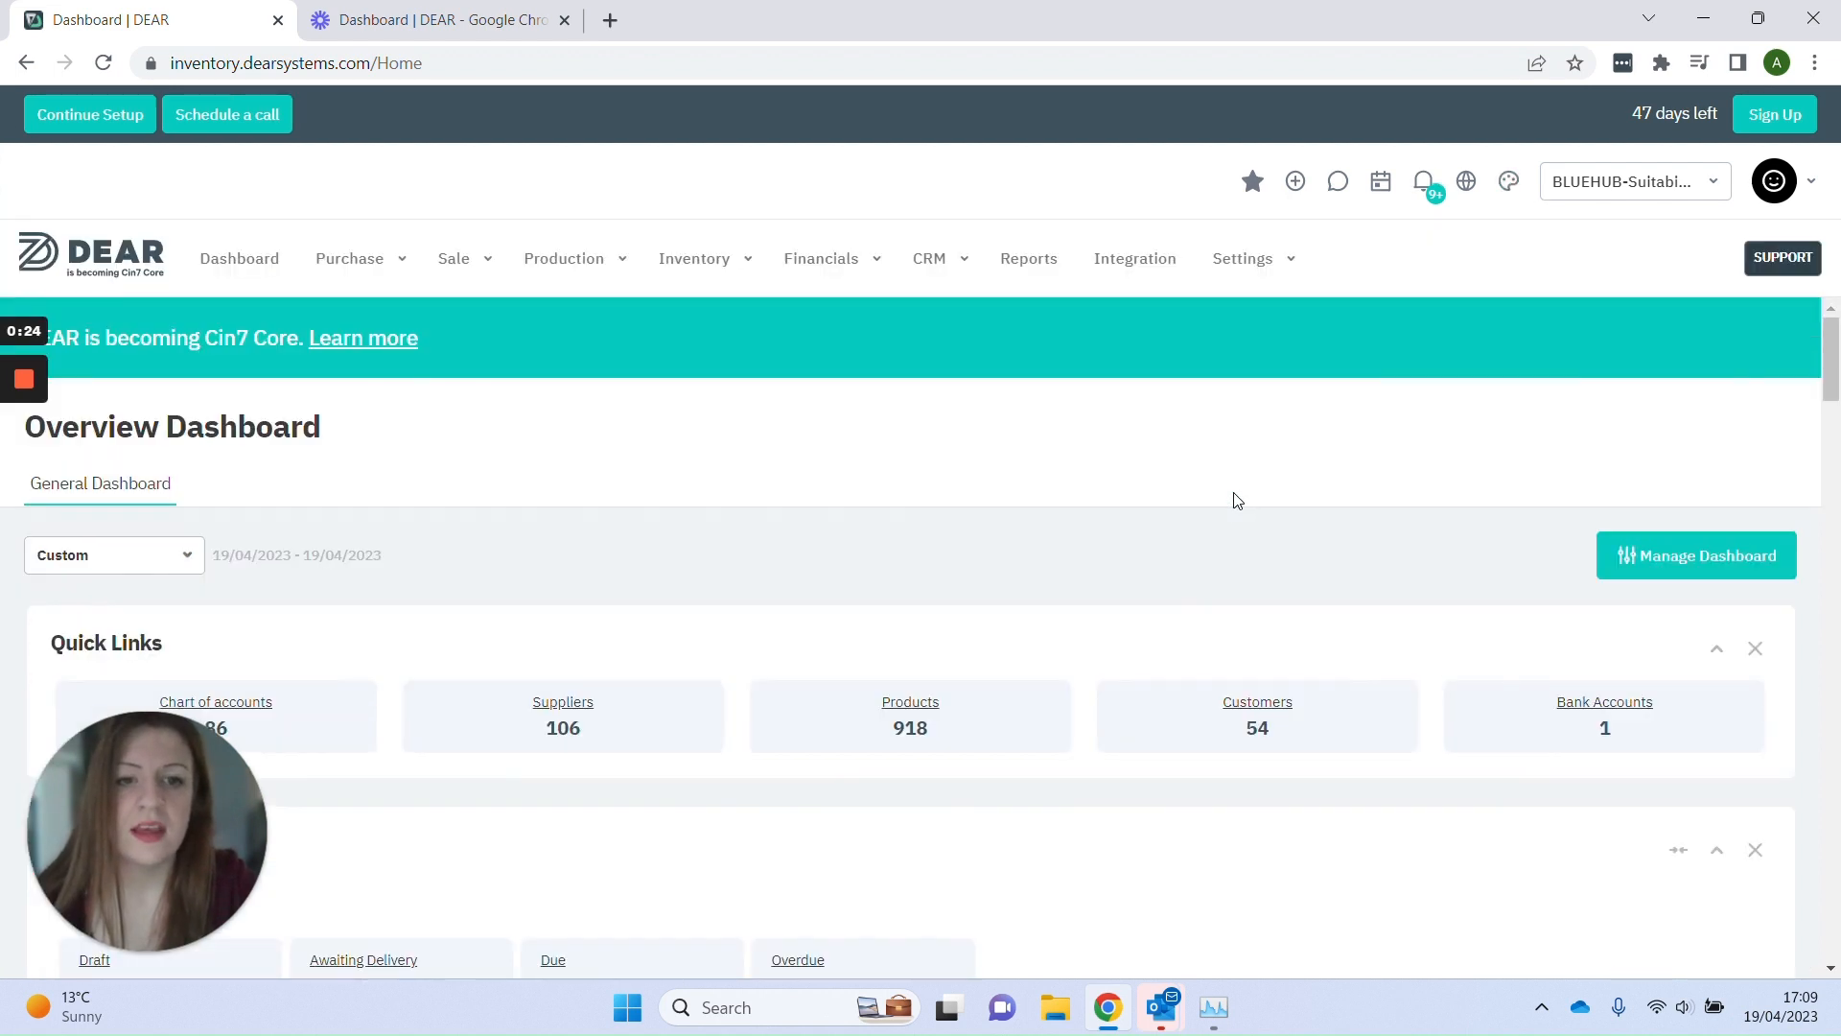
Step: Open the Users & Roles settings page
left_click(1244, 259)
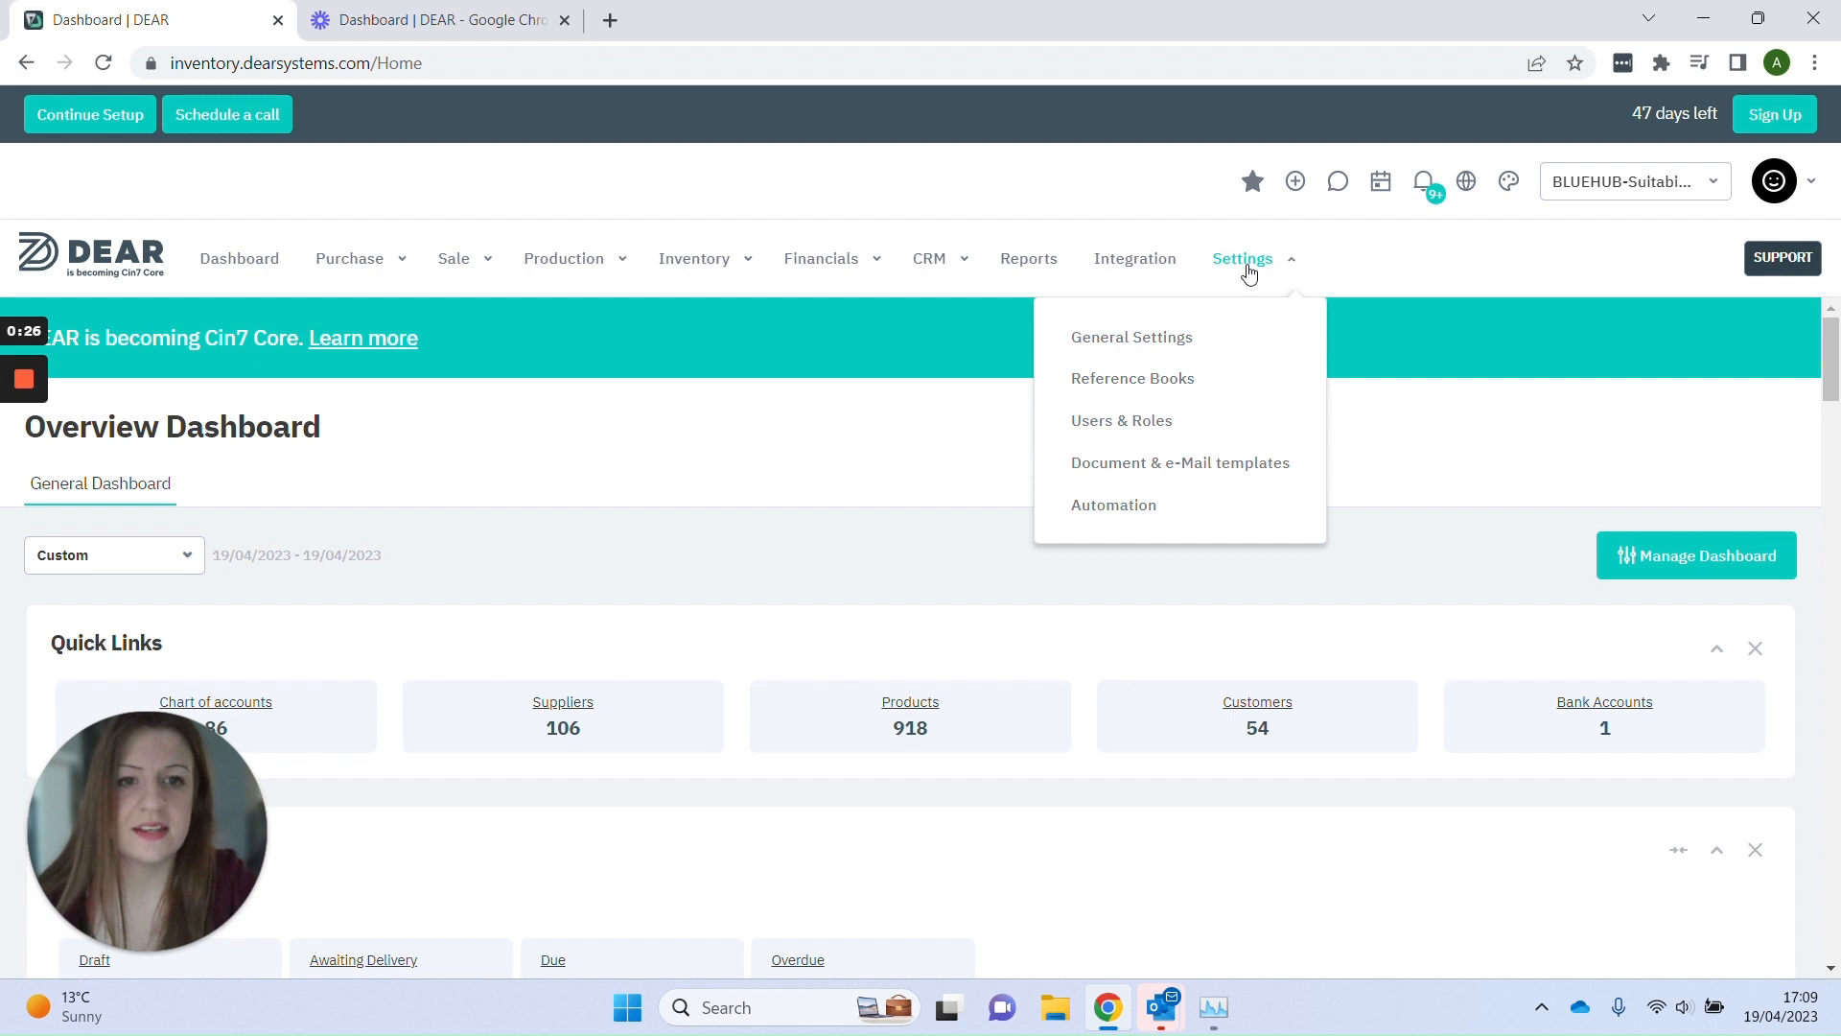
left_click(1185, 422)
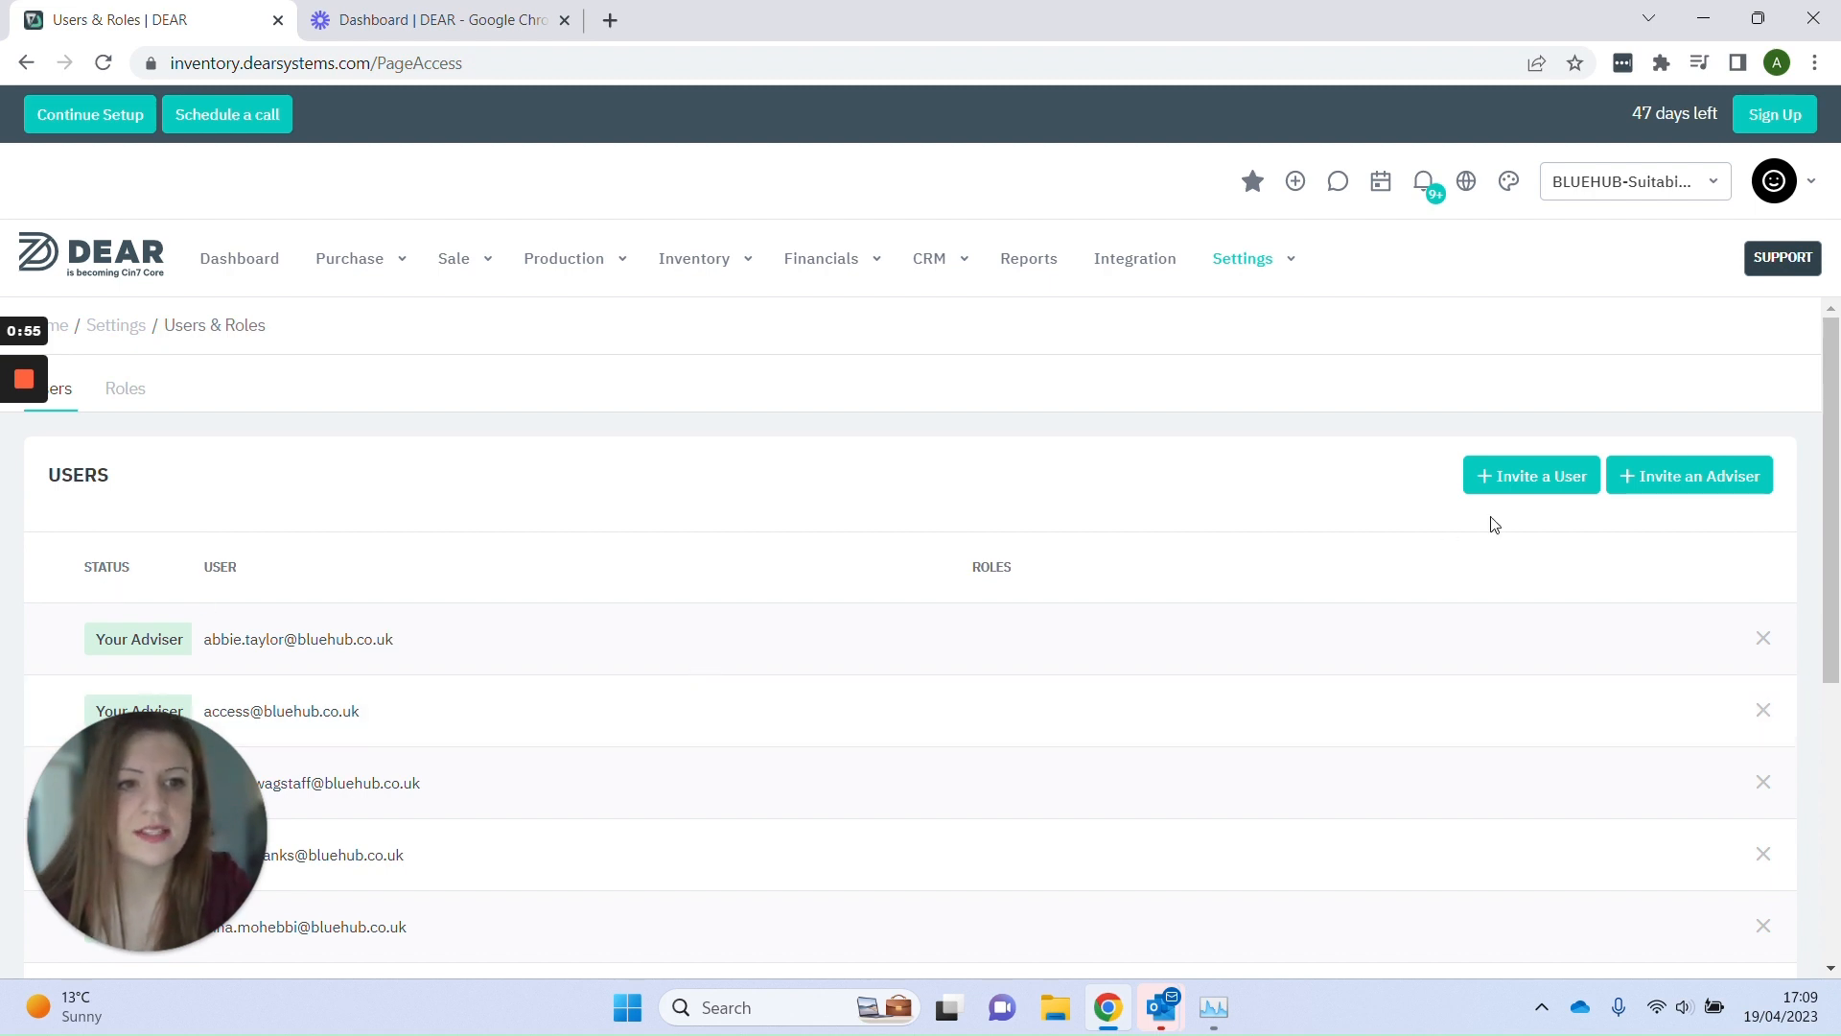
Step: Examine the invitation forms for a user and an adviser, and the permissions of the first adviser listed
left_click(1541, 476)
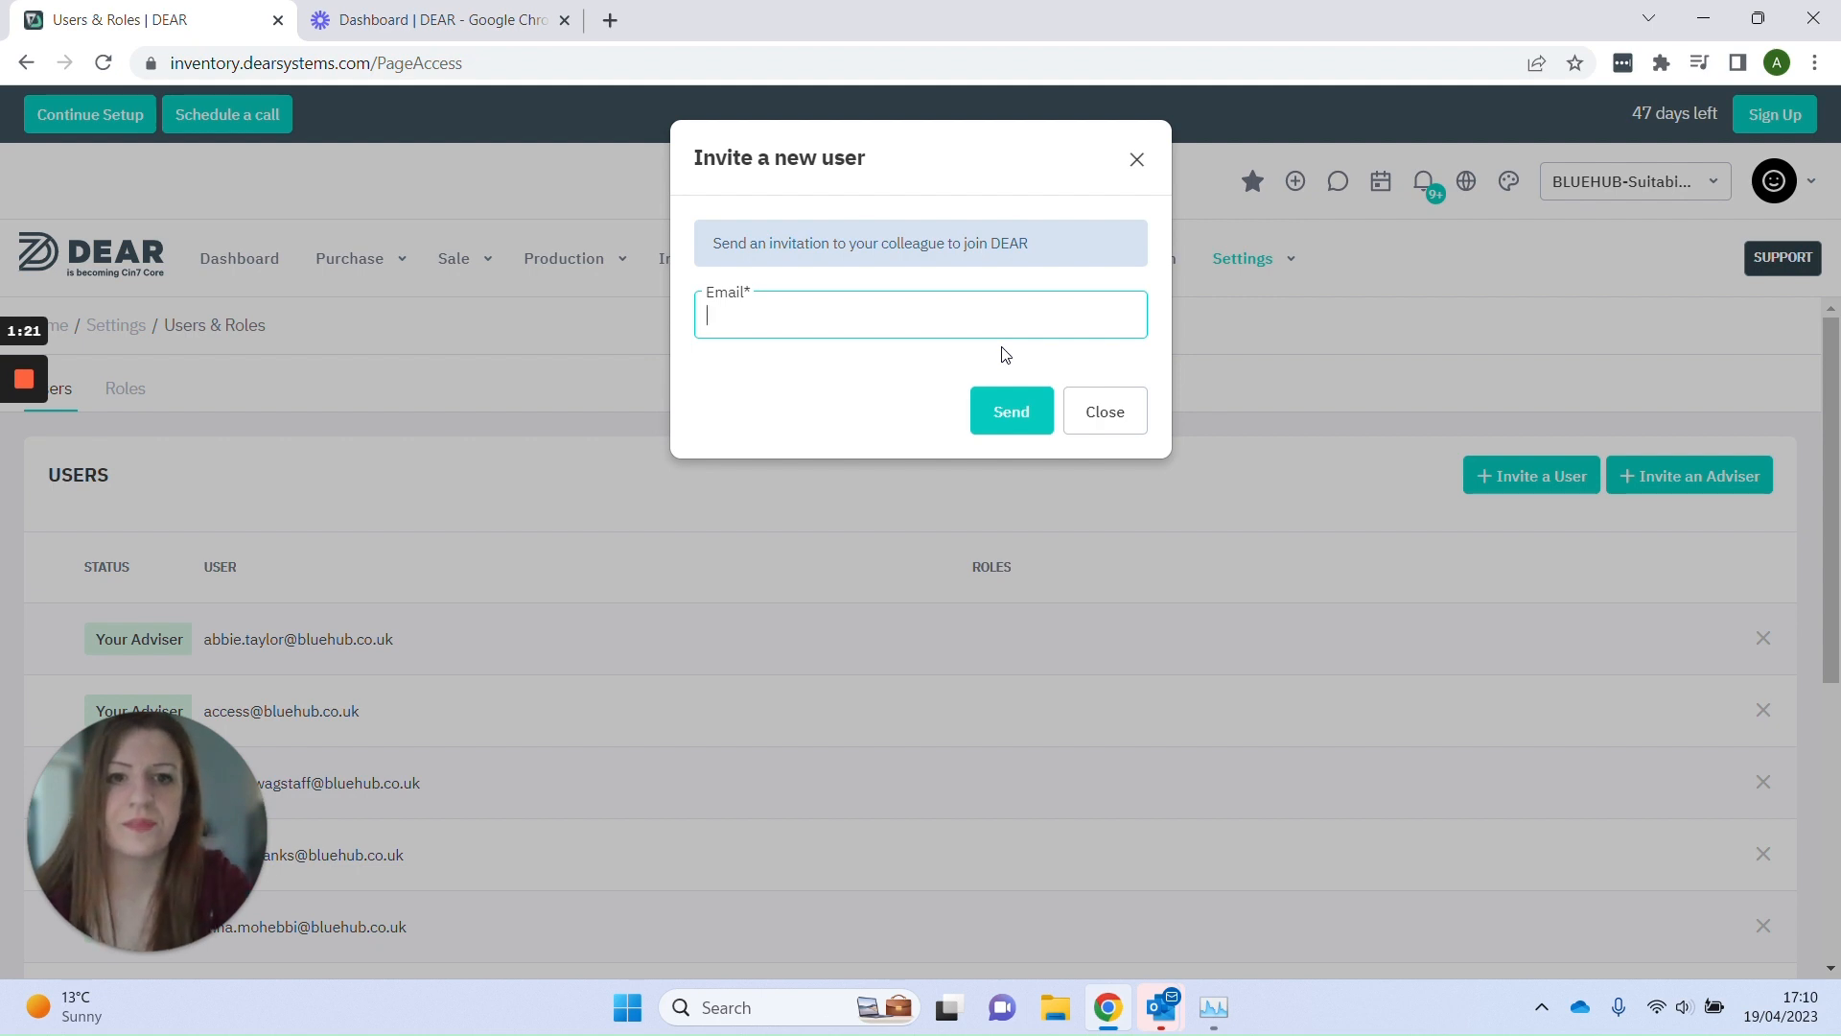
left_click(1097, 411)
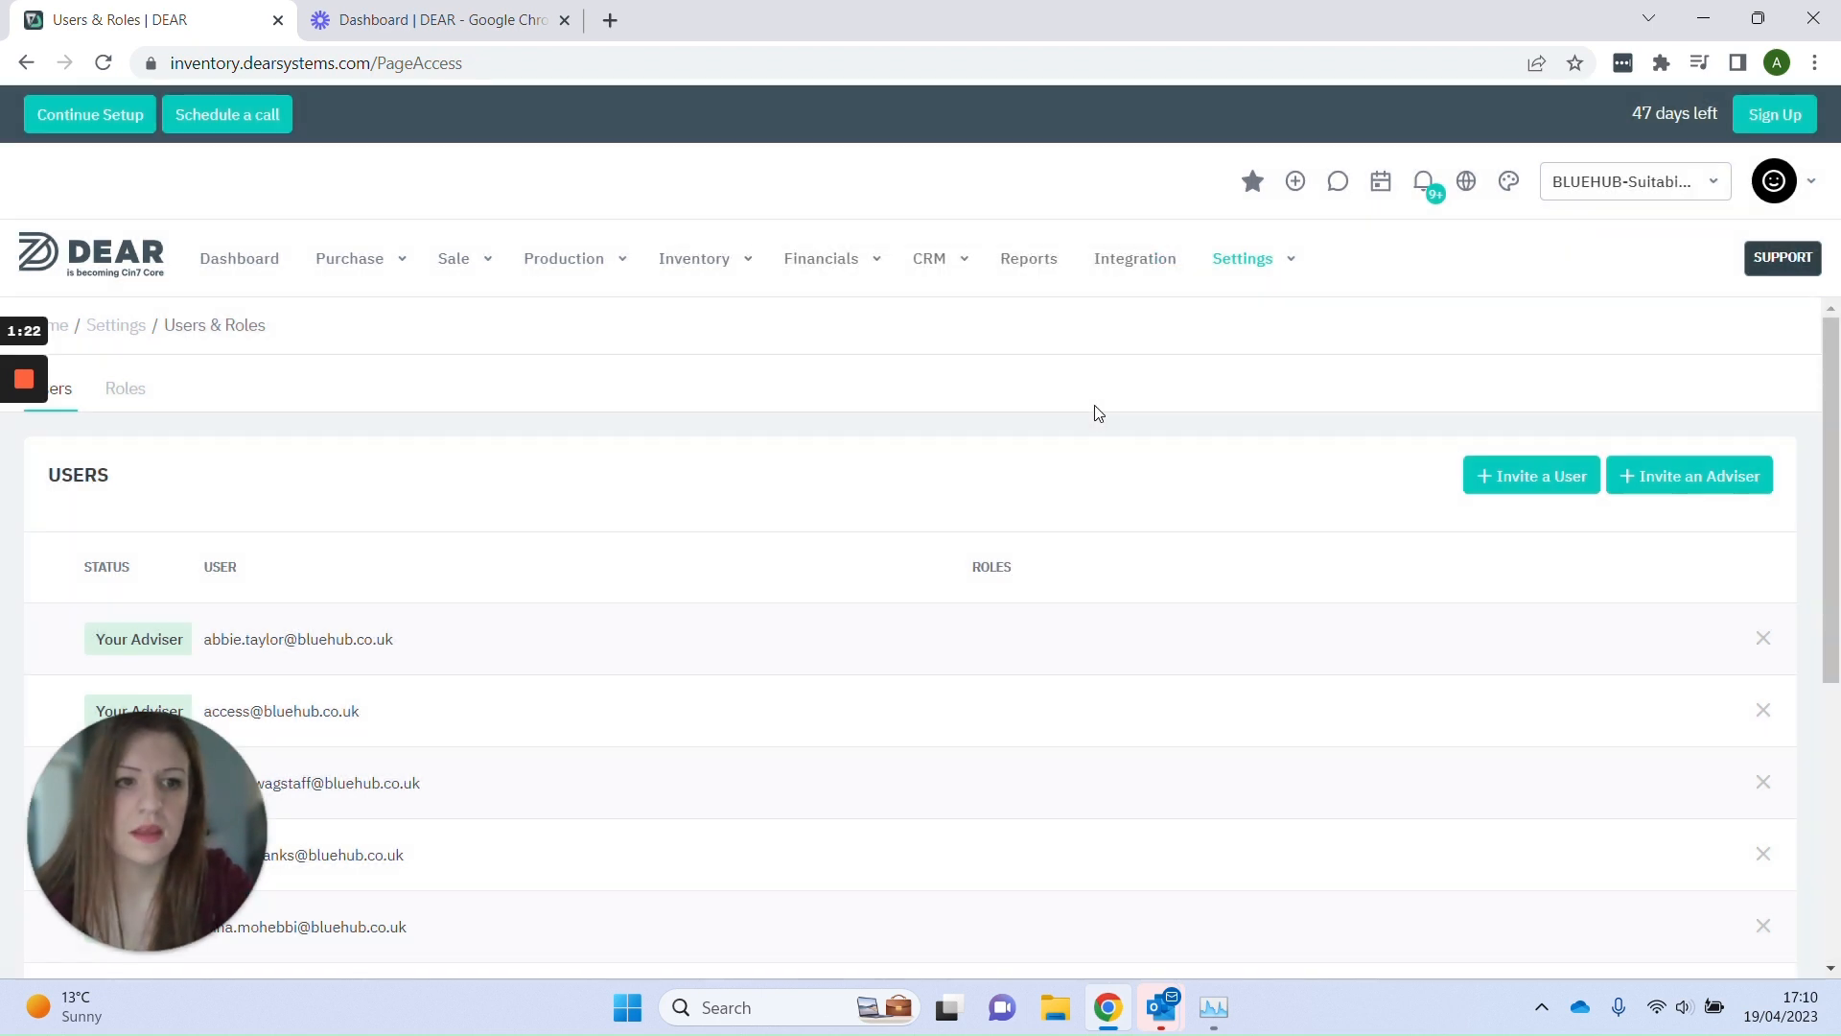
left_click(1693, 478)
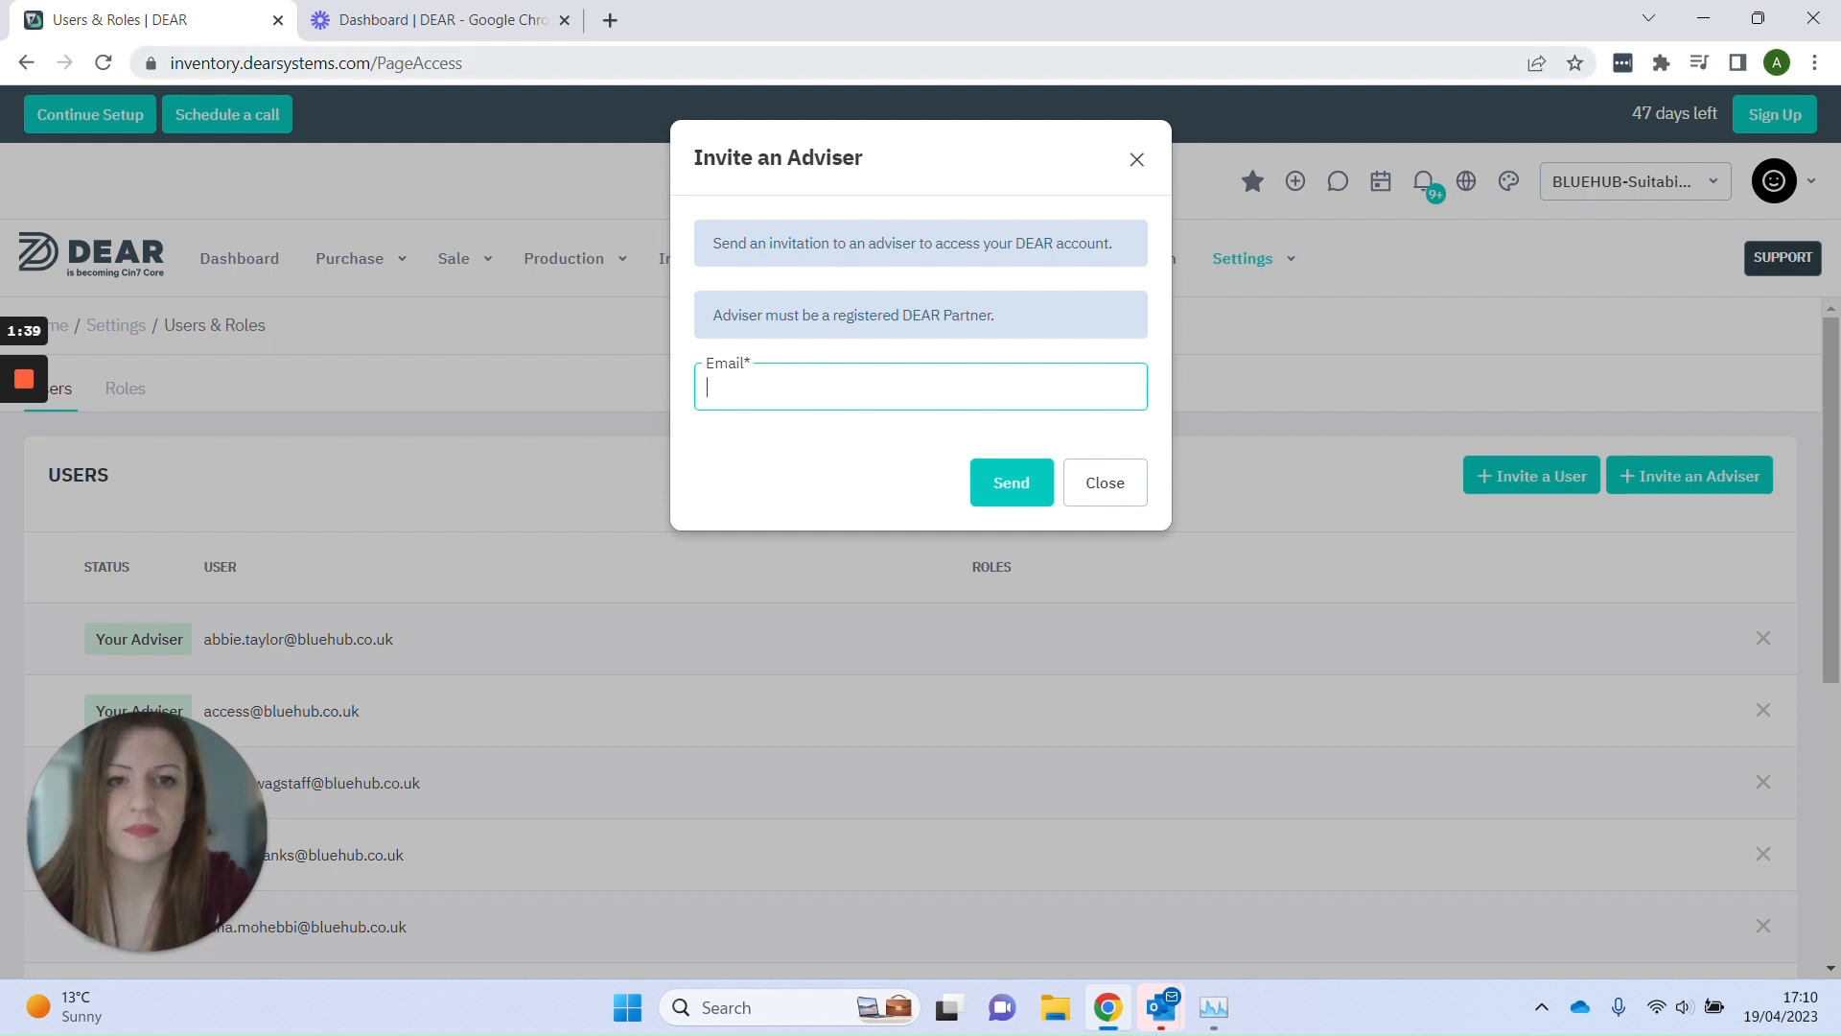
left_click(1137, 162)
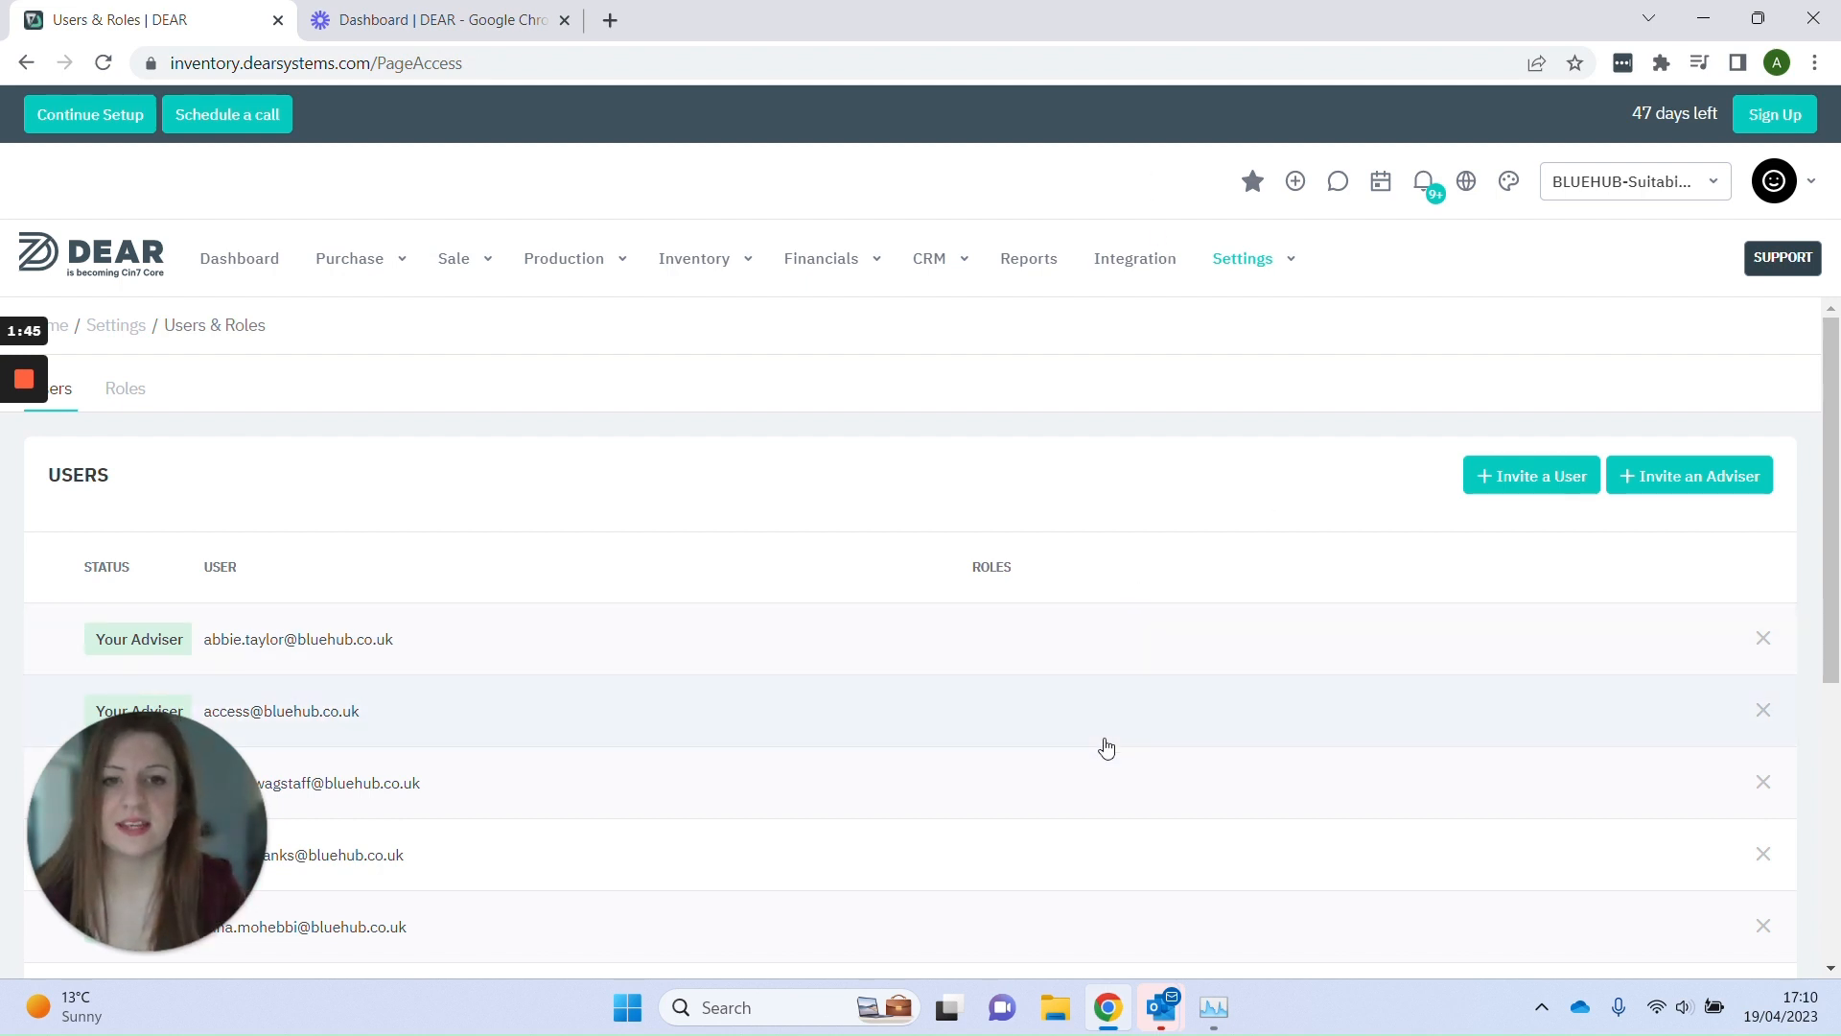
left_click(895, 646)
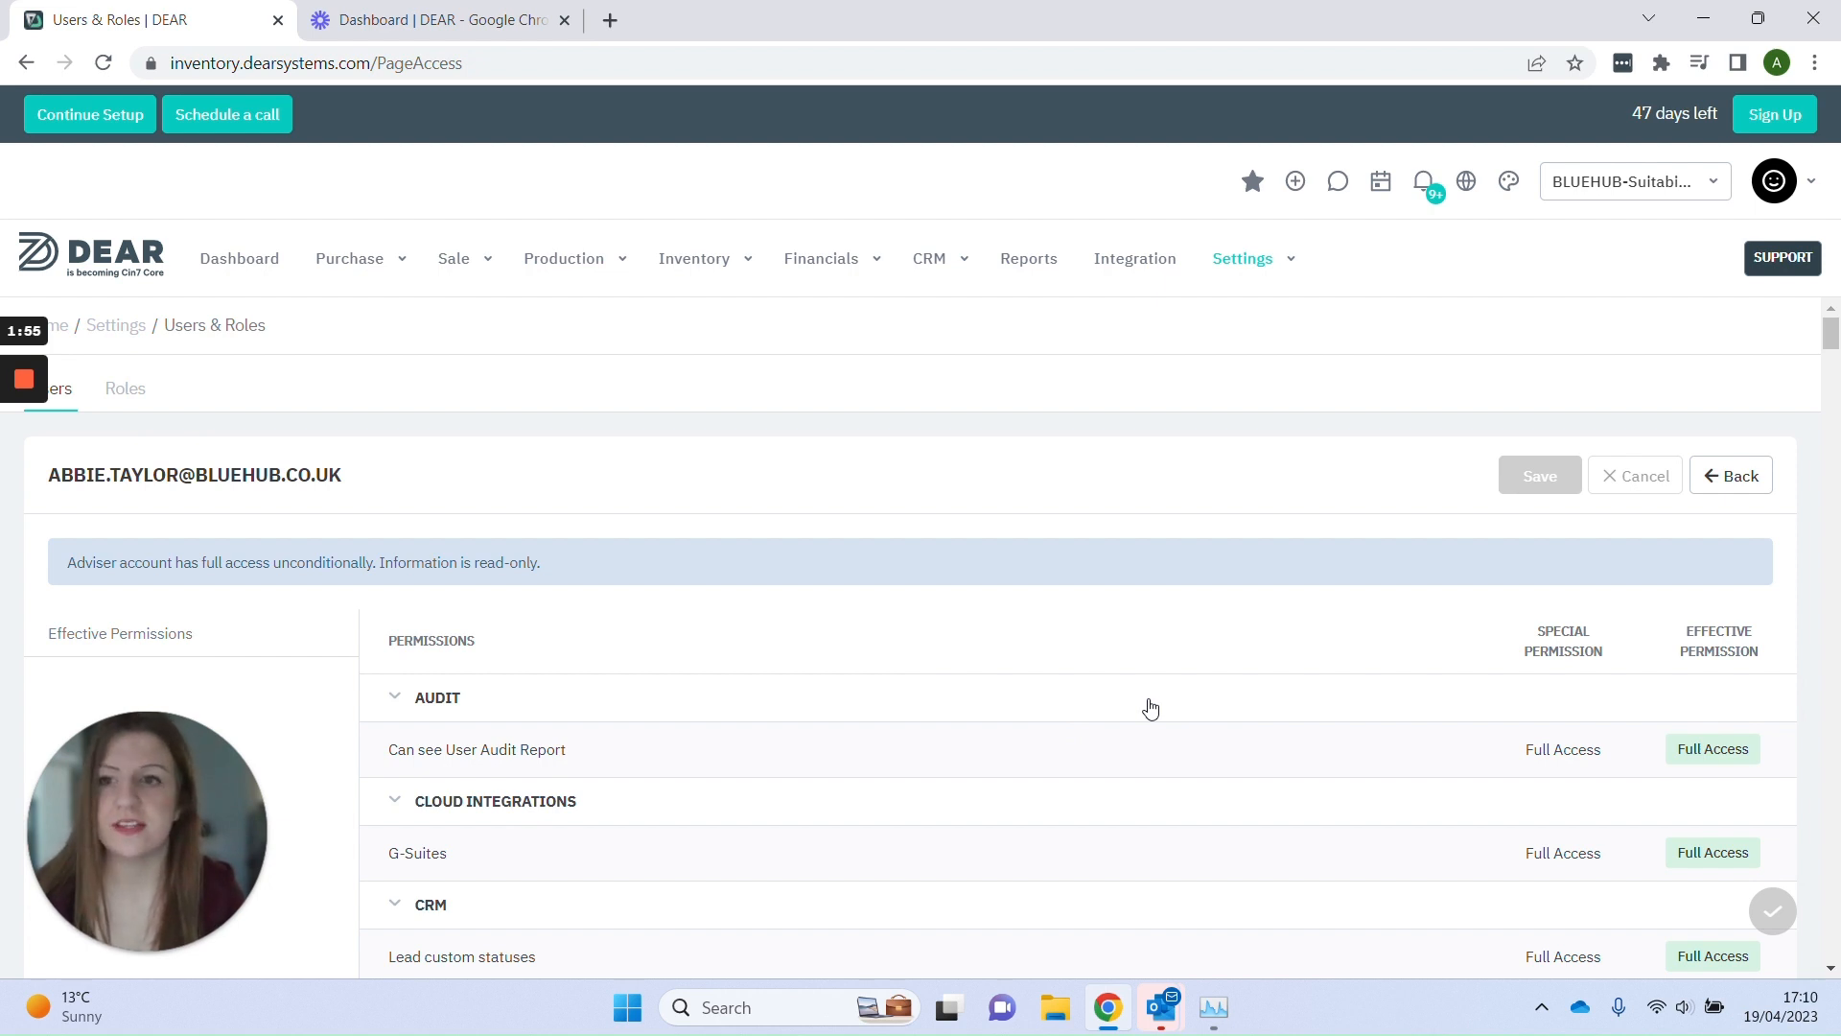
Step: Delete the YT role from the list of roles and confirm the deletion
left_click(137, 400)
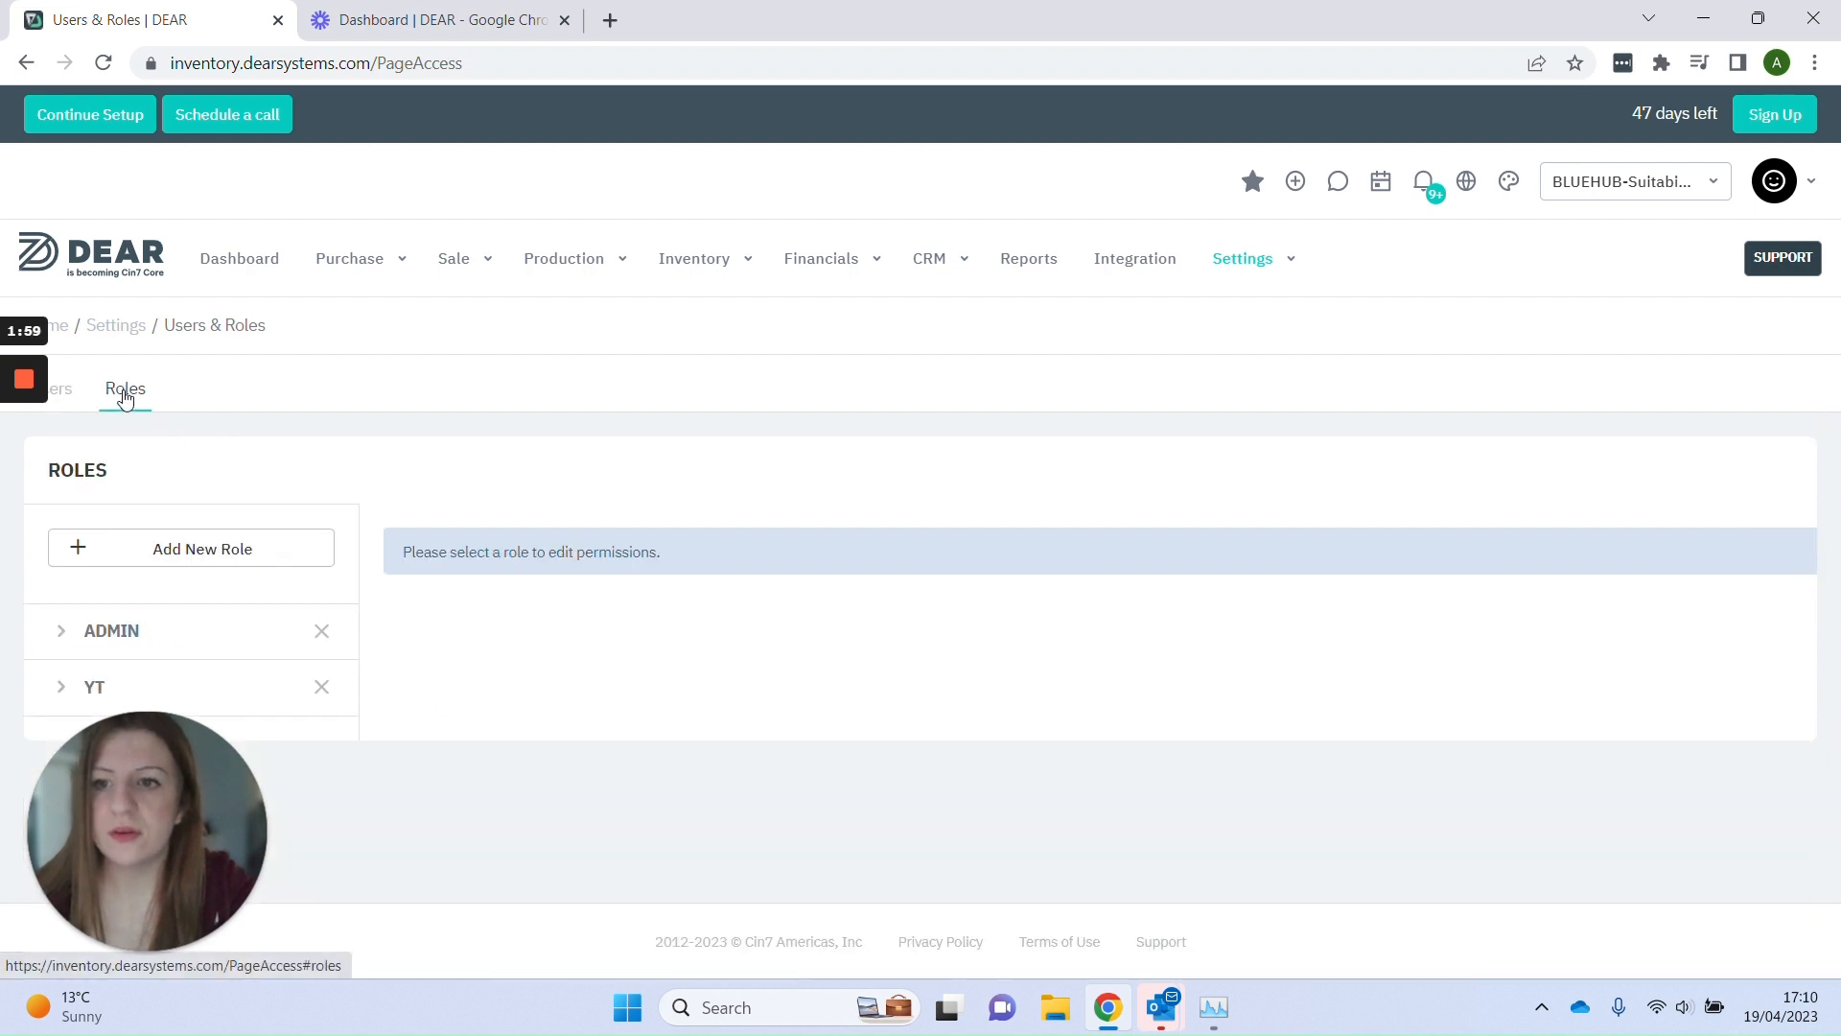
left_click(322, 688)
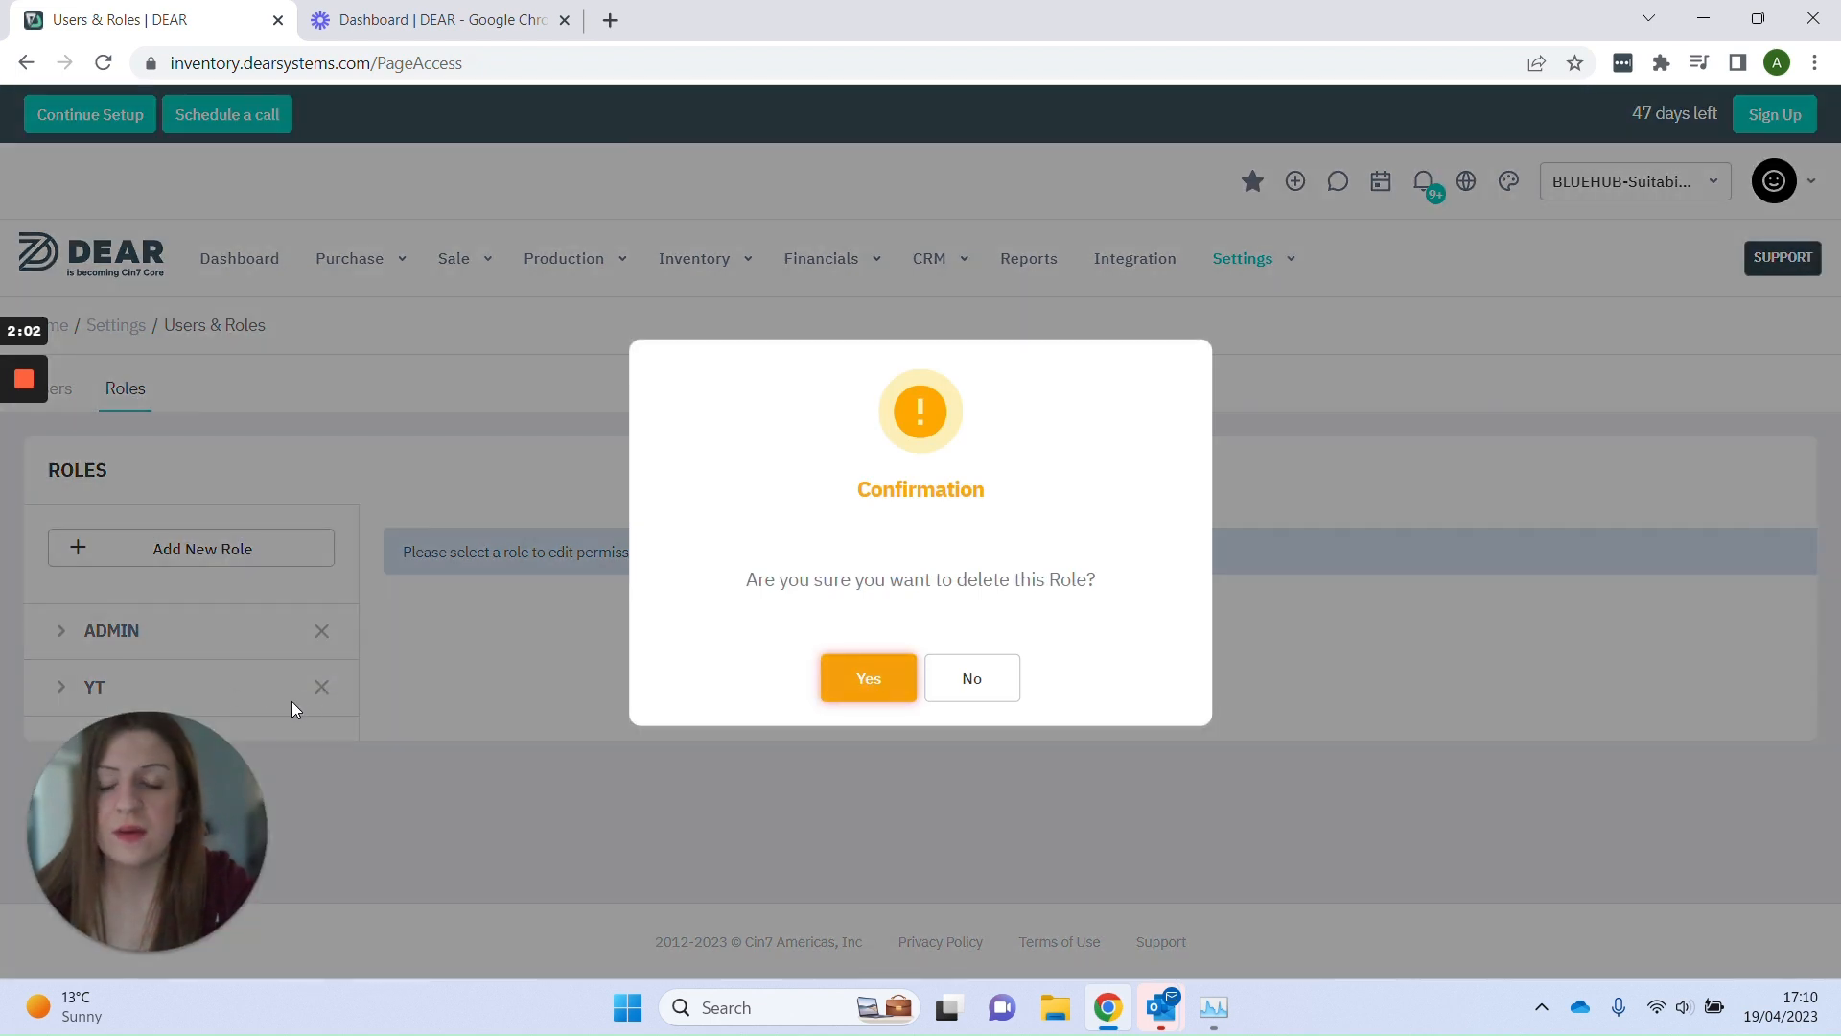
right_click(857, 674)
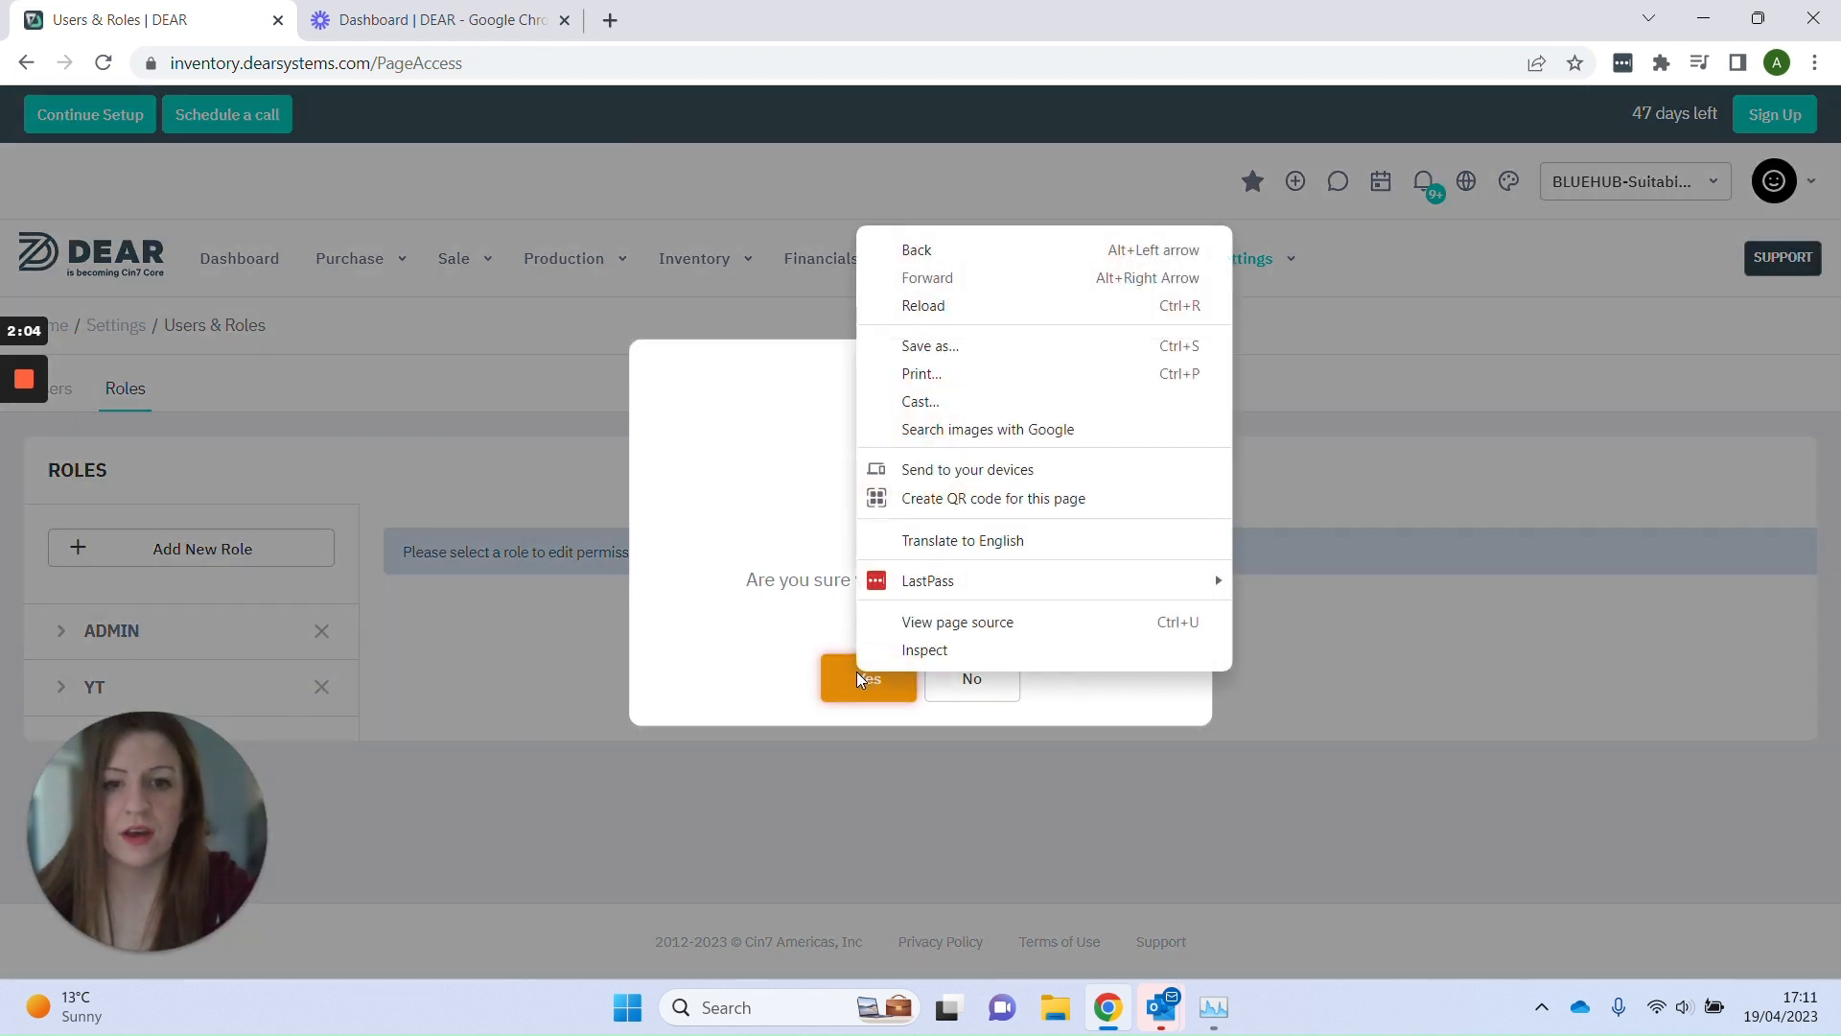
left_click(860, 679)
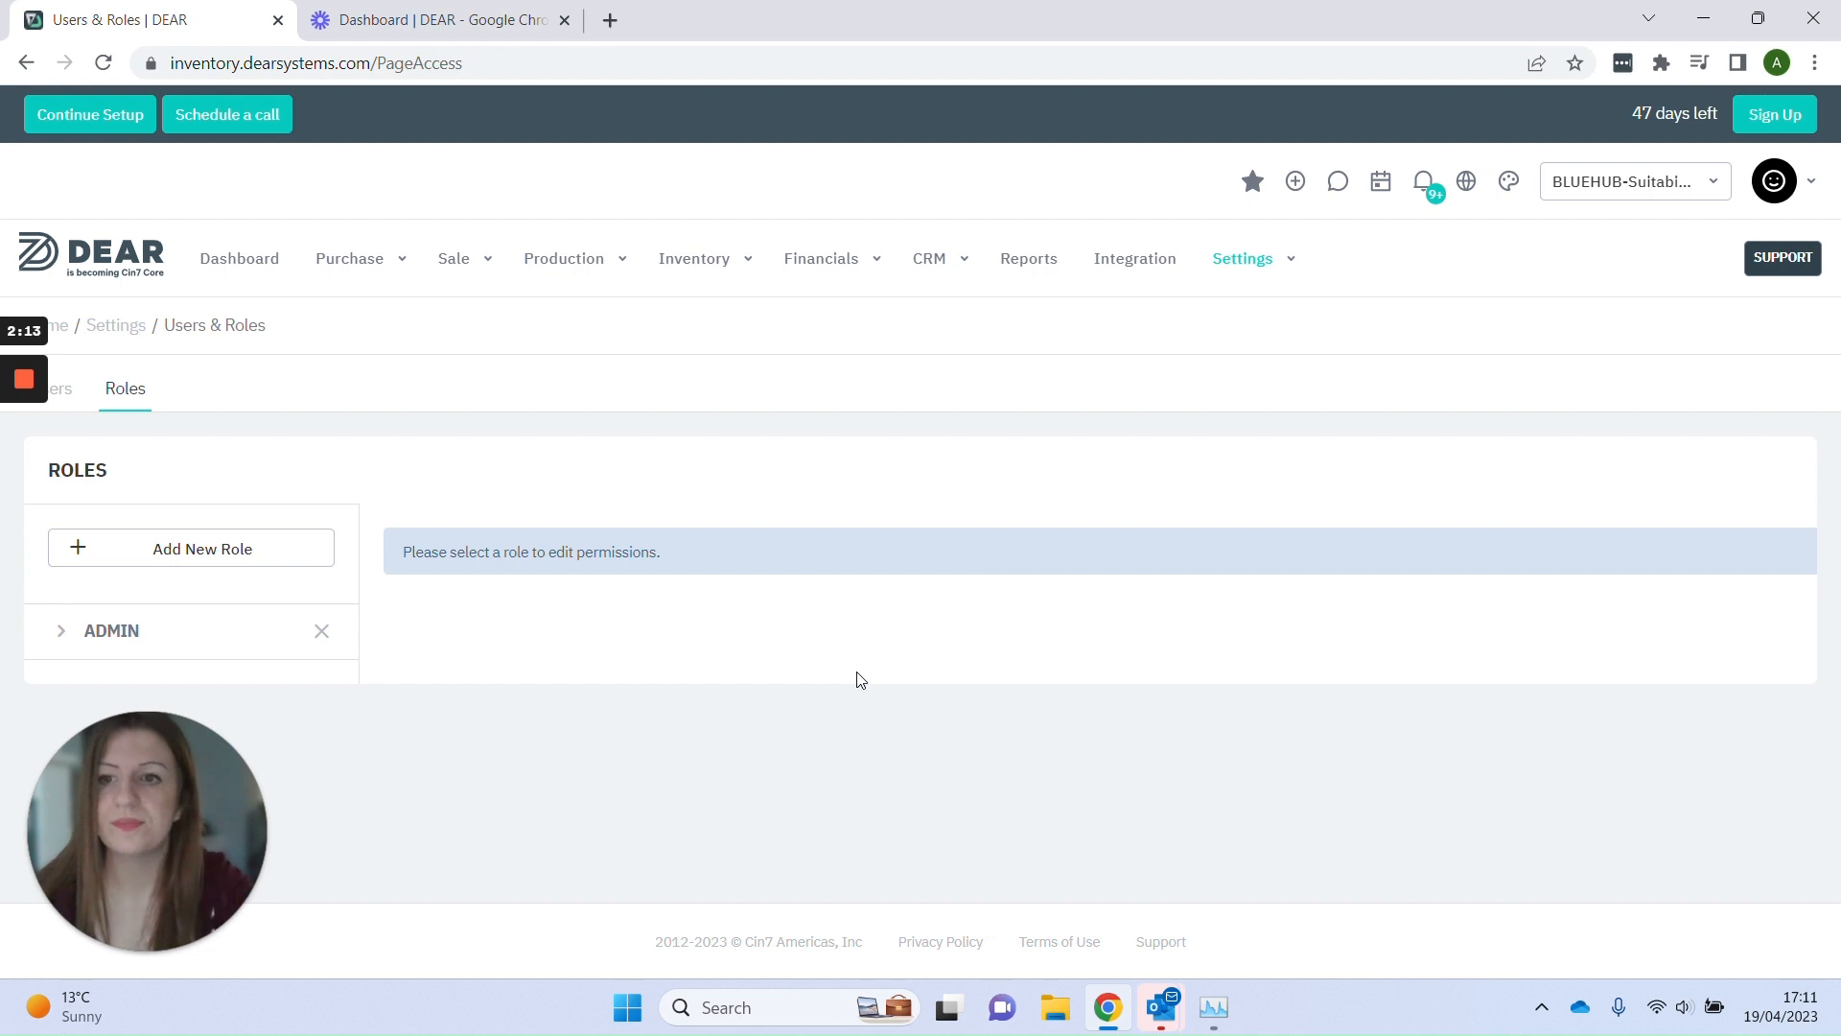
Step: Add a new role named YT and save it
left_click(123, 542)
left_click(726, 273)
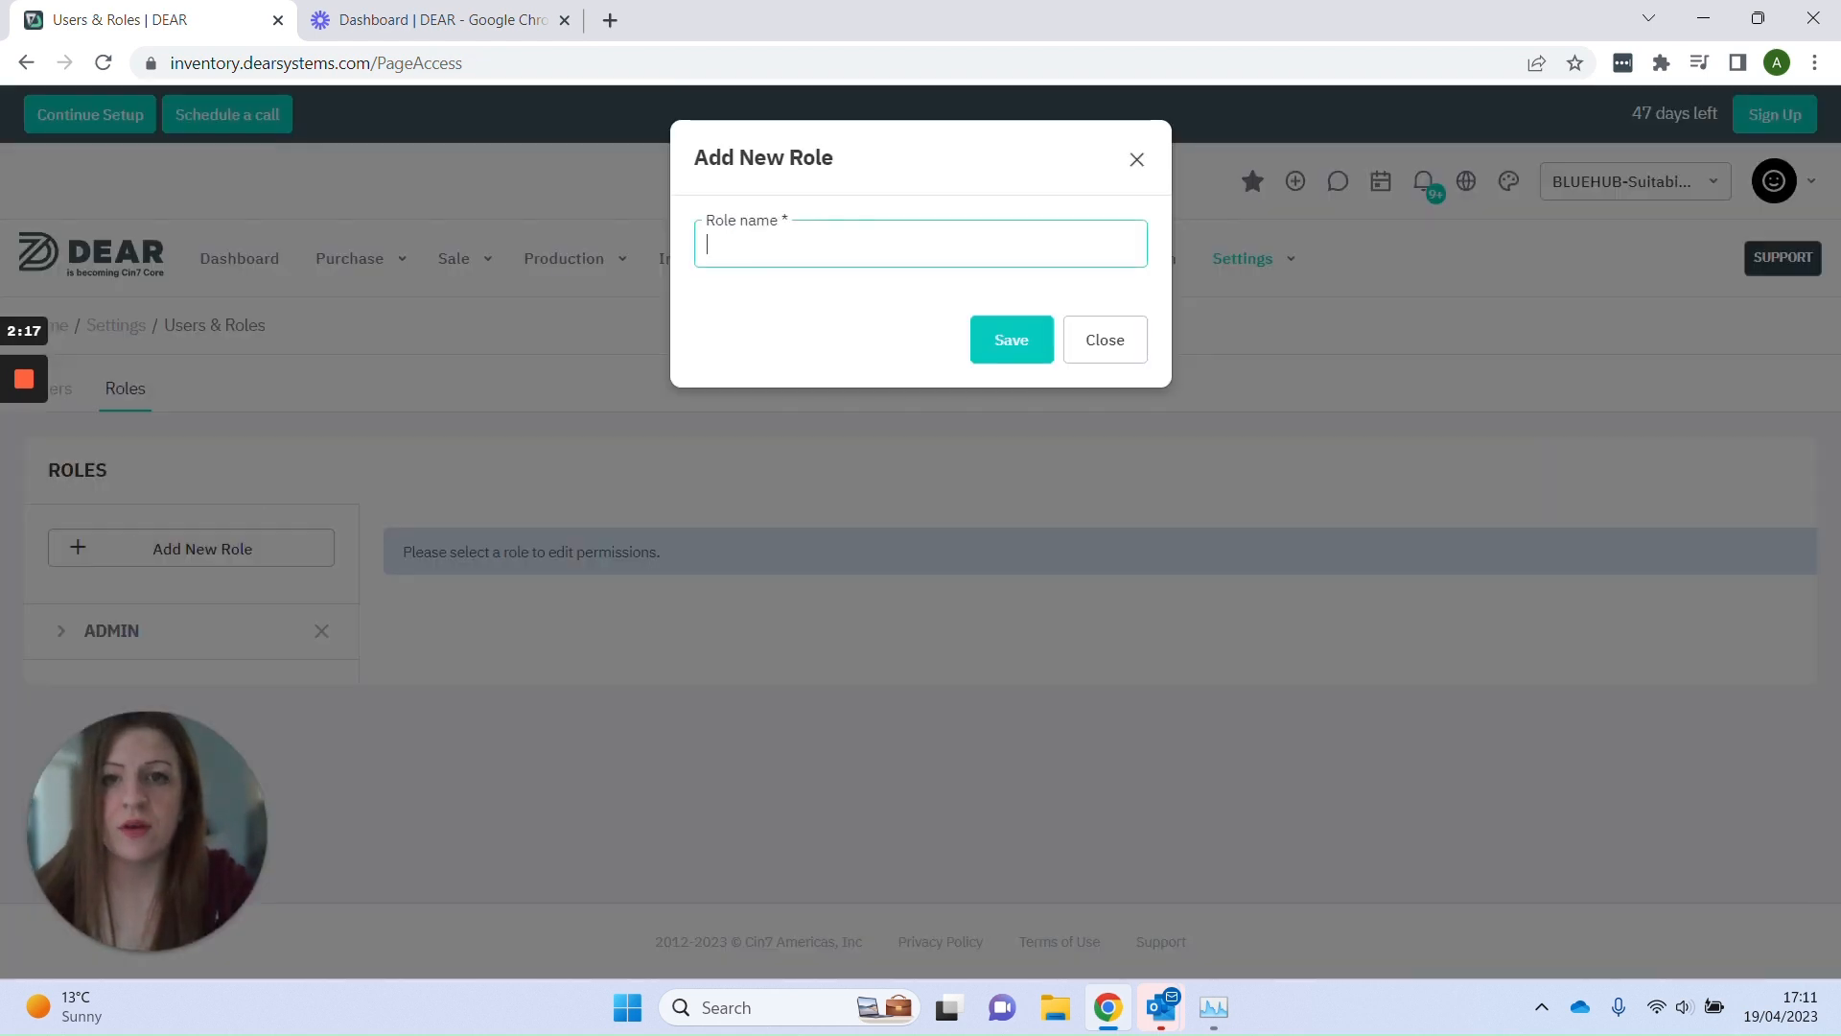
type("YT")
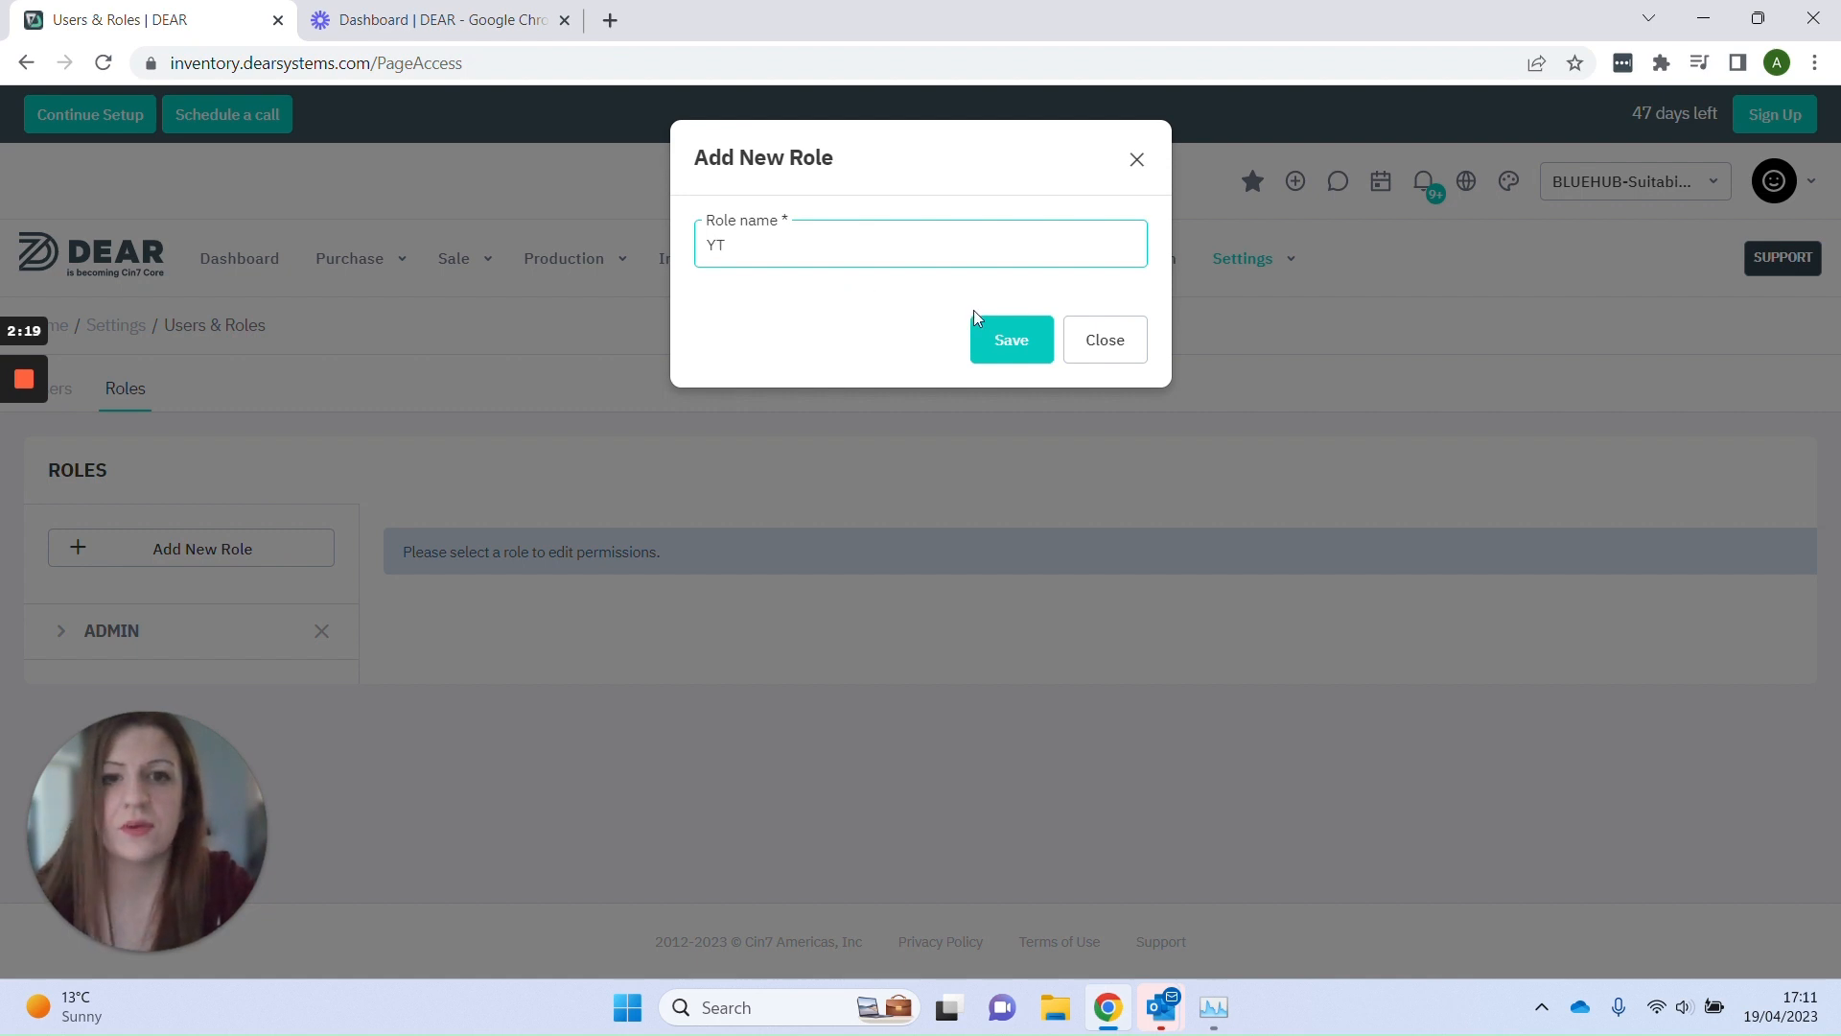
left_click(995, 338)
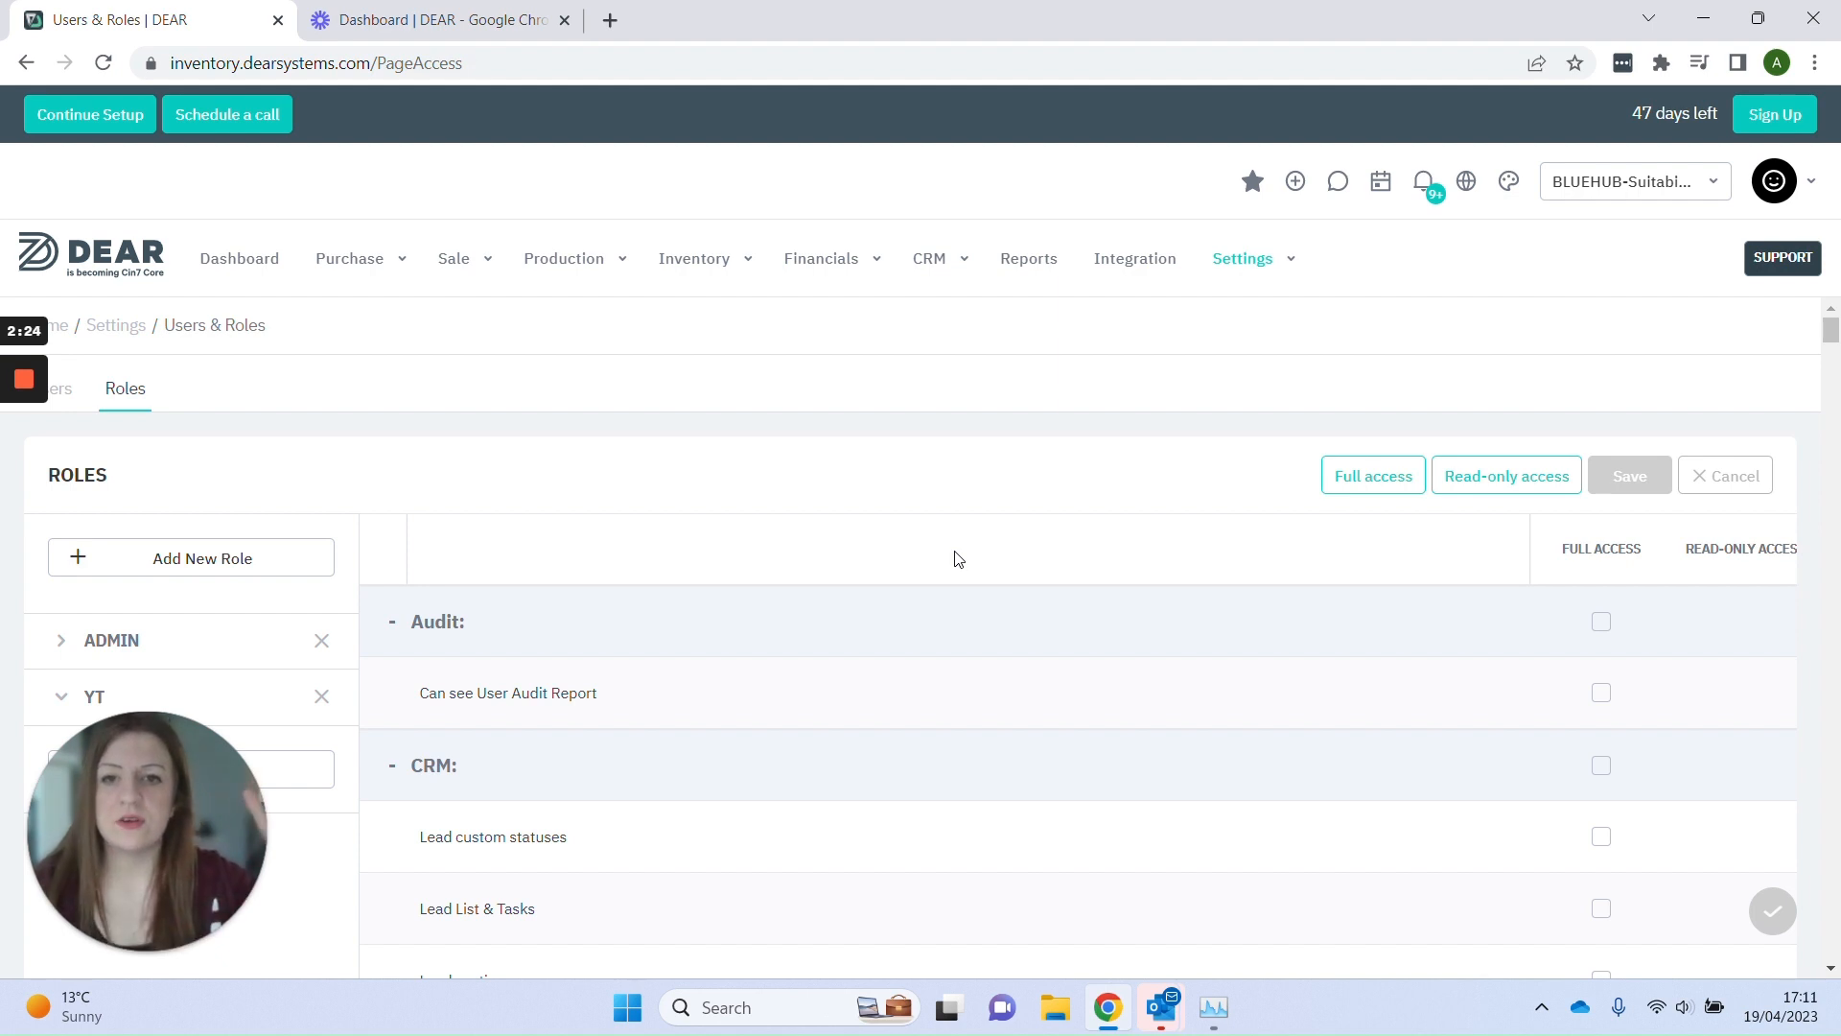
Step: Collapse the permission groups of the YT role, from Audit and CRM onward, to show only the category headings
left_click(947, 620)
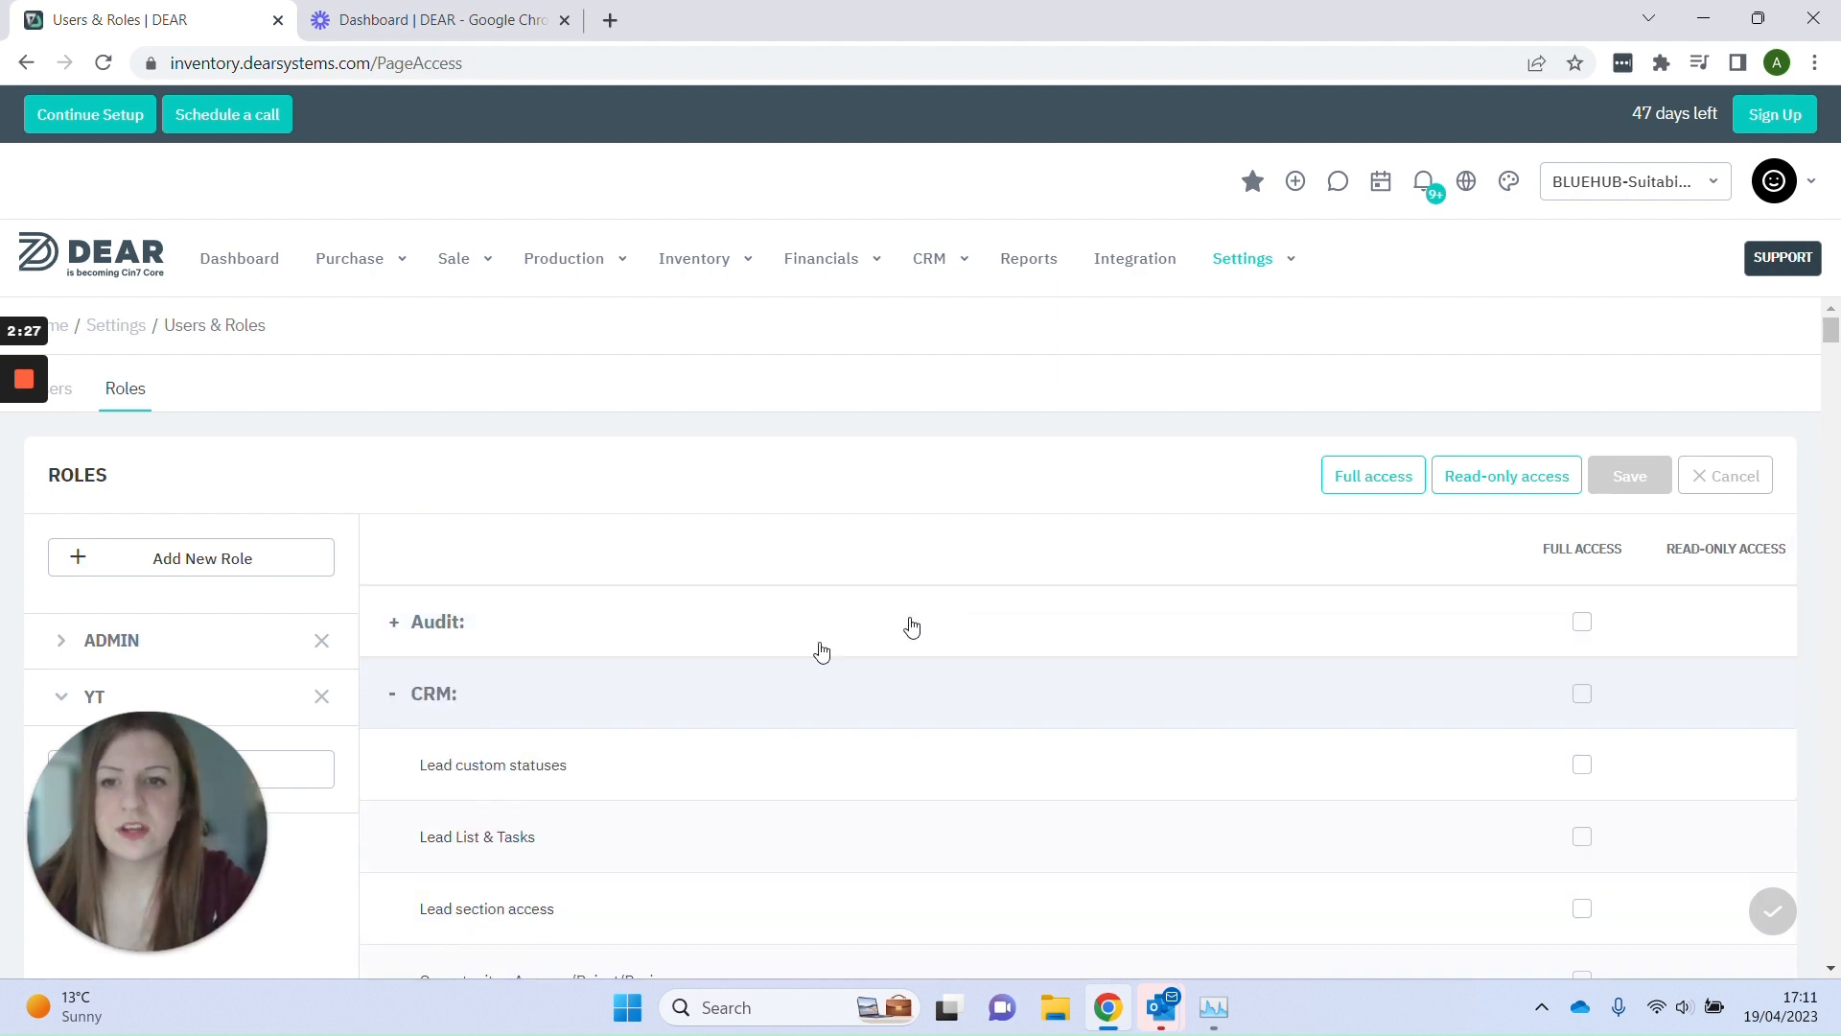
left_click(685, 694)
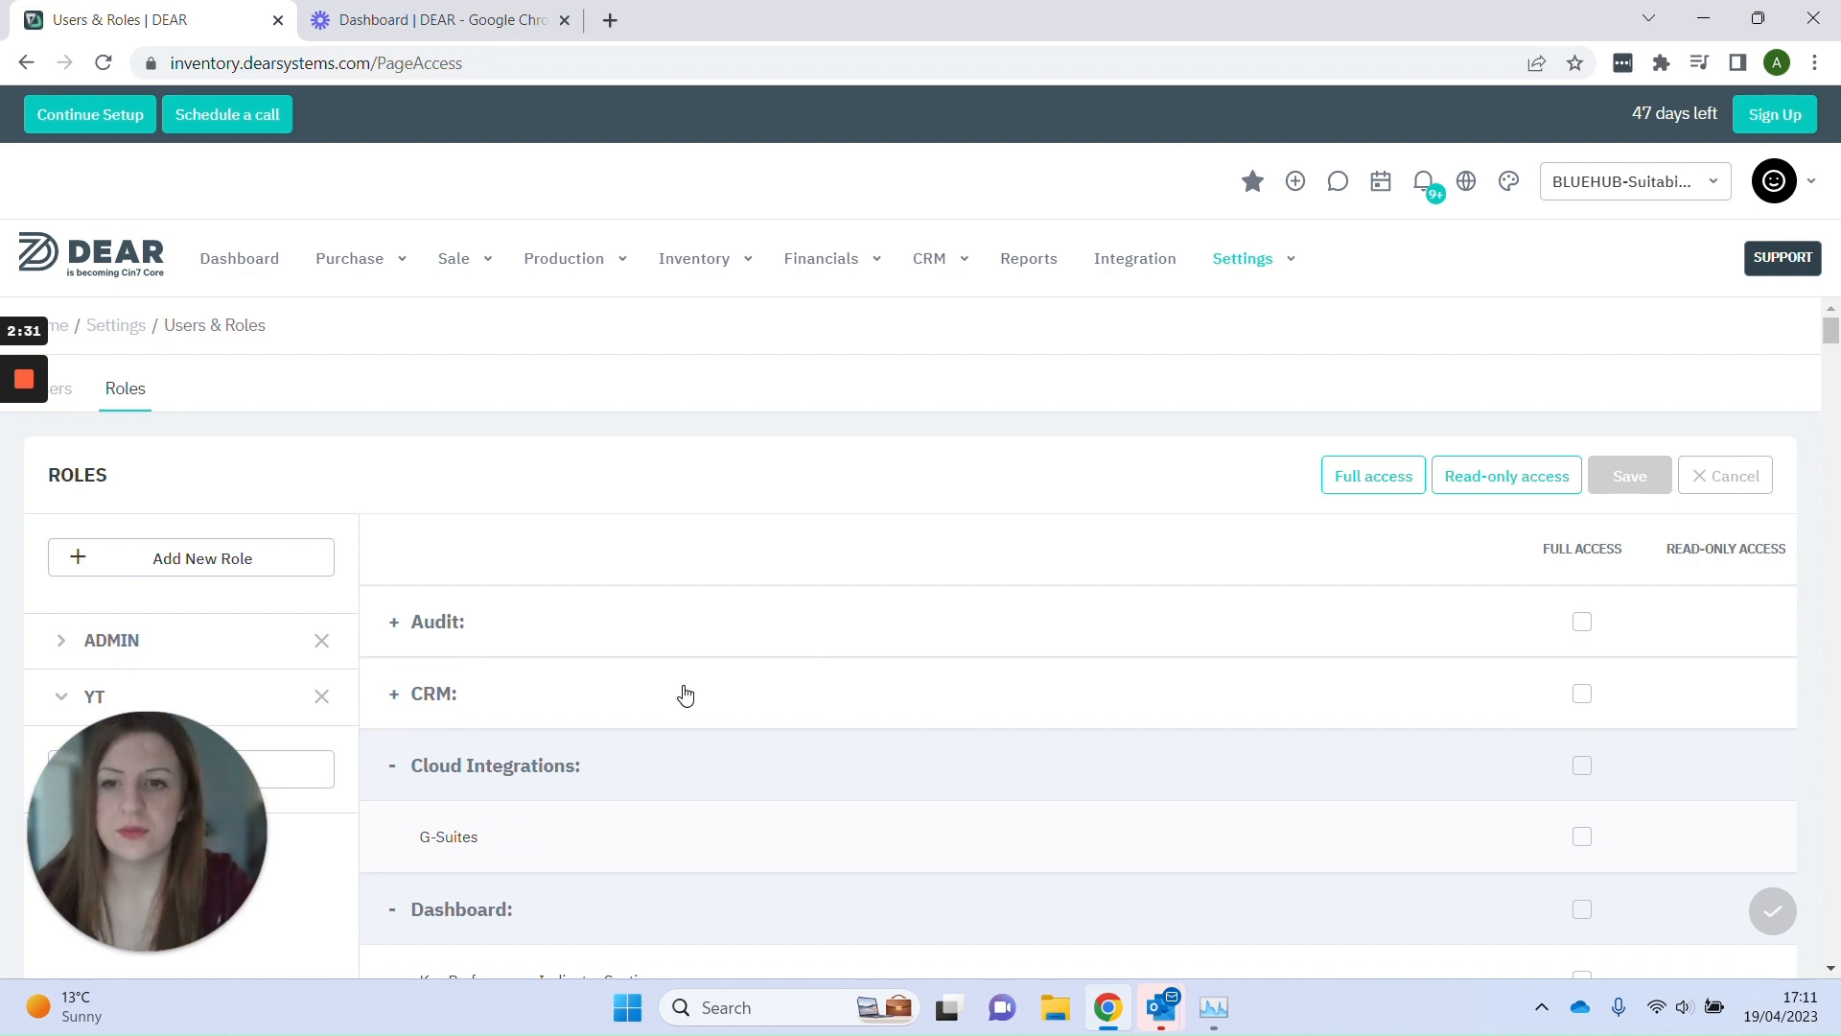
left_click(24, 476)
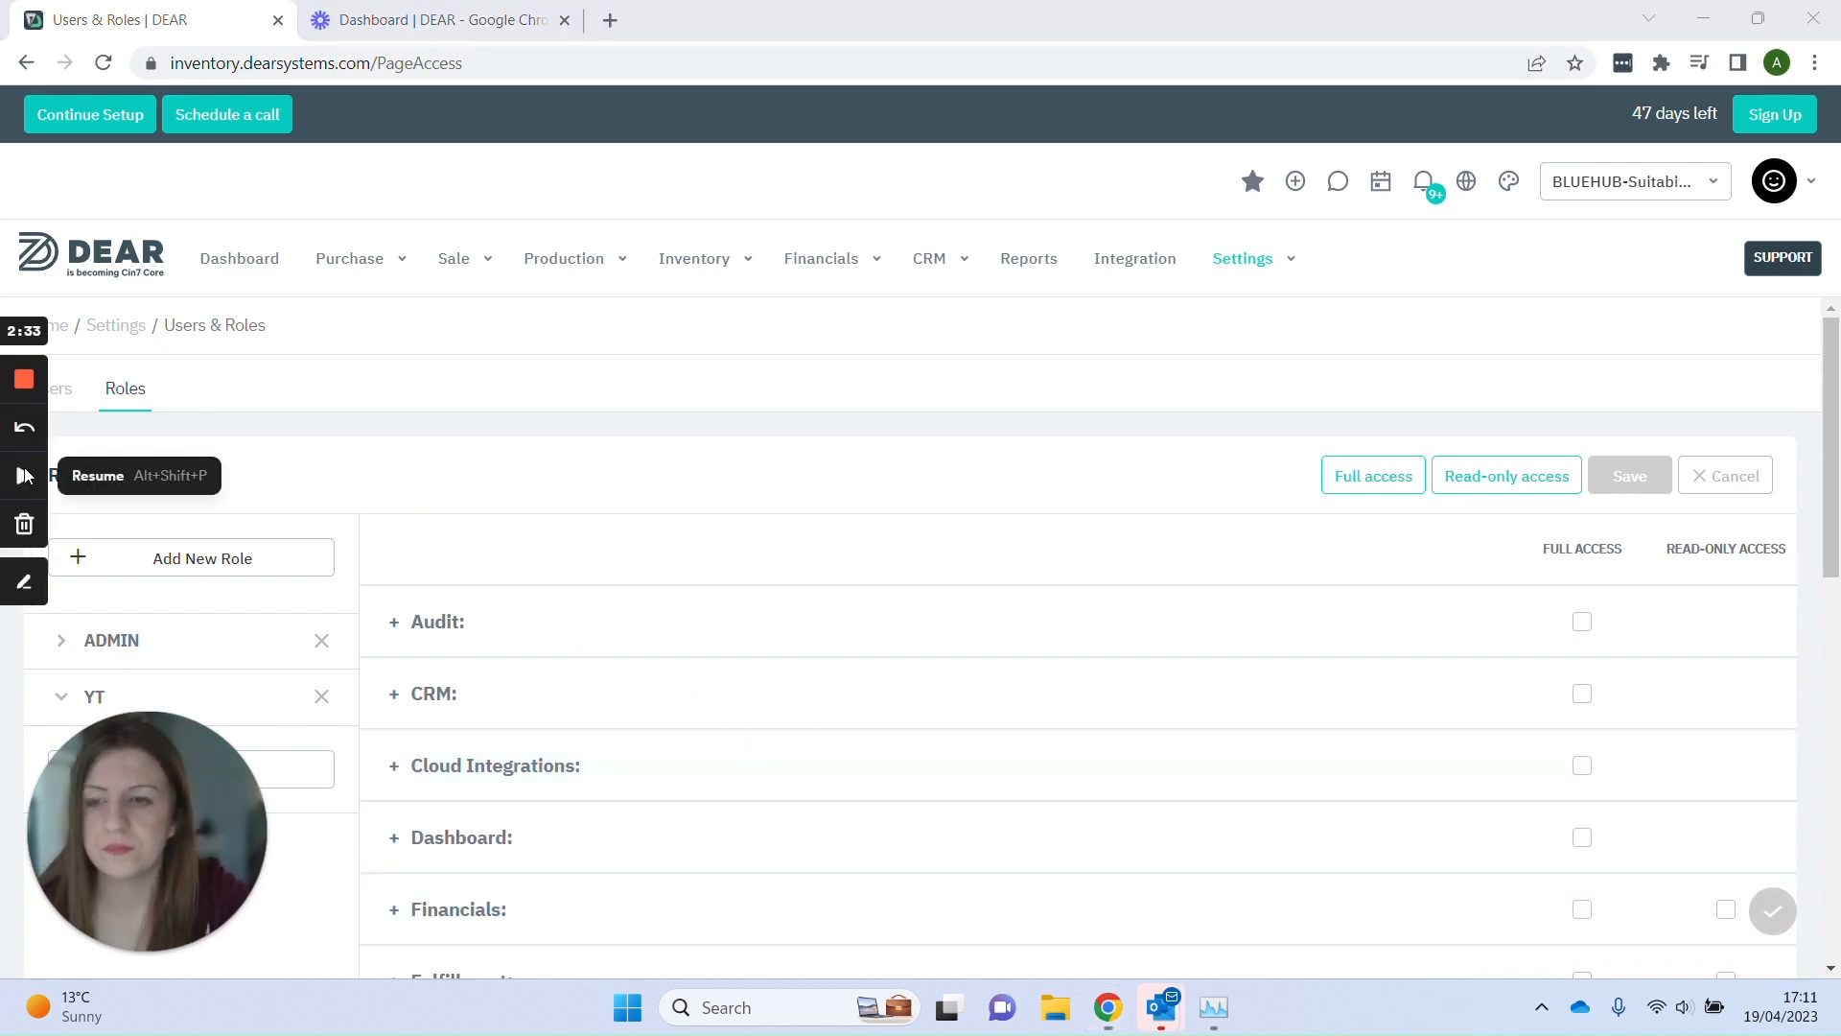
left_click(24, 475)
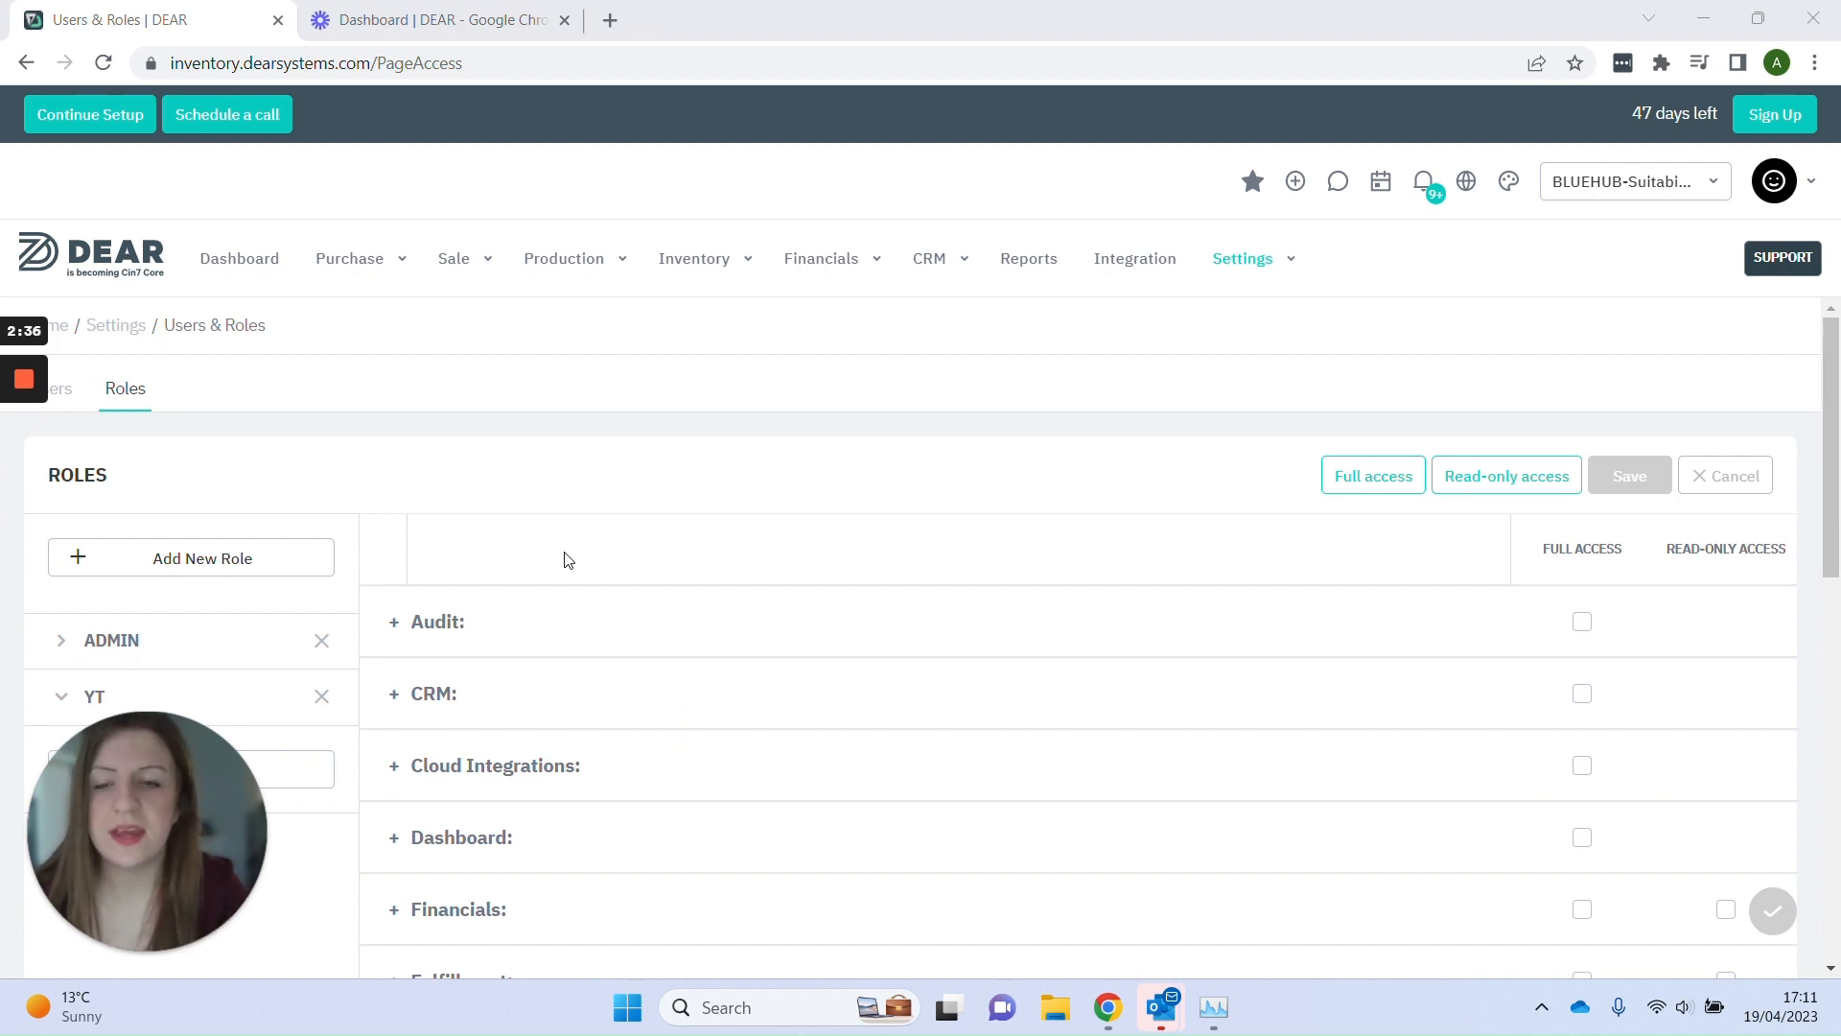
Step: Expand the Audit group and look through the whole list of permission categories available for the YT role
scroll(731, 588, "down", 1)
right_click(731, 587)
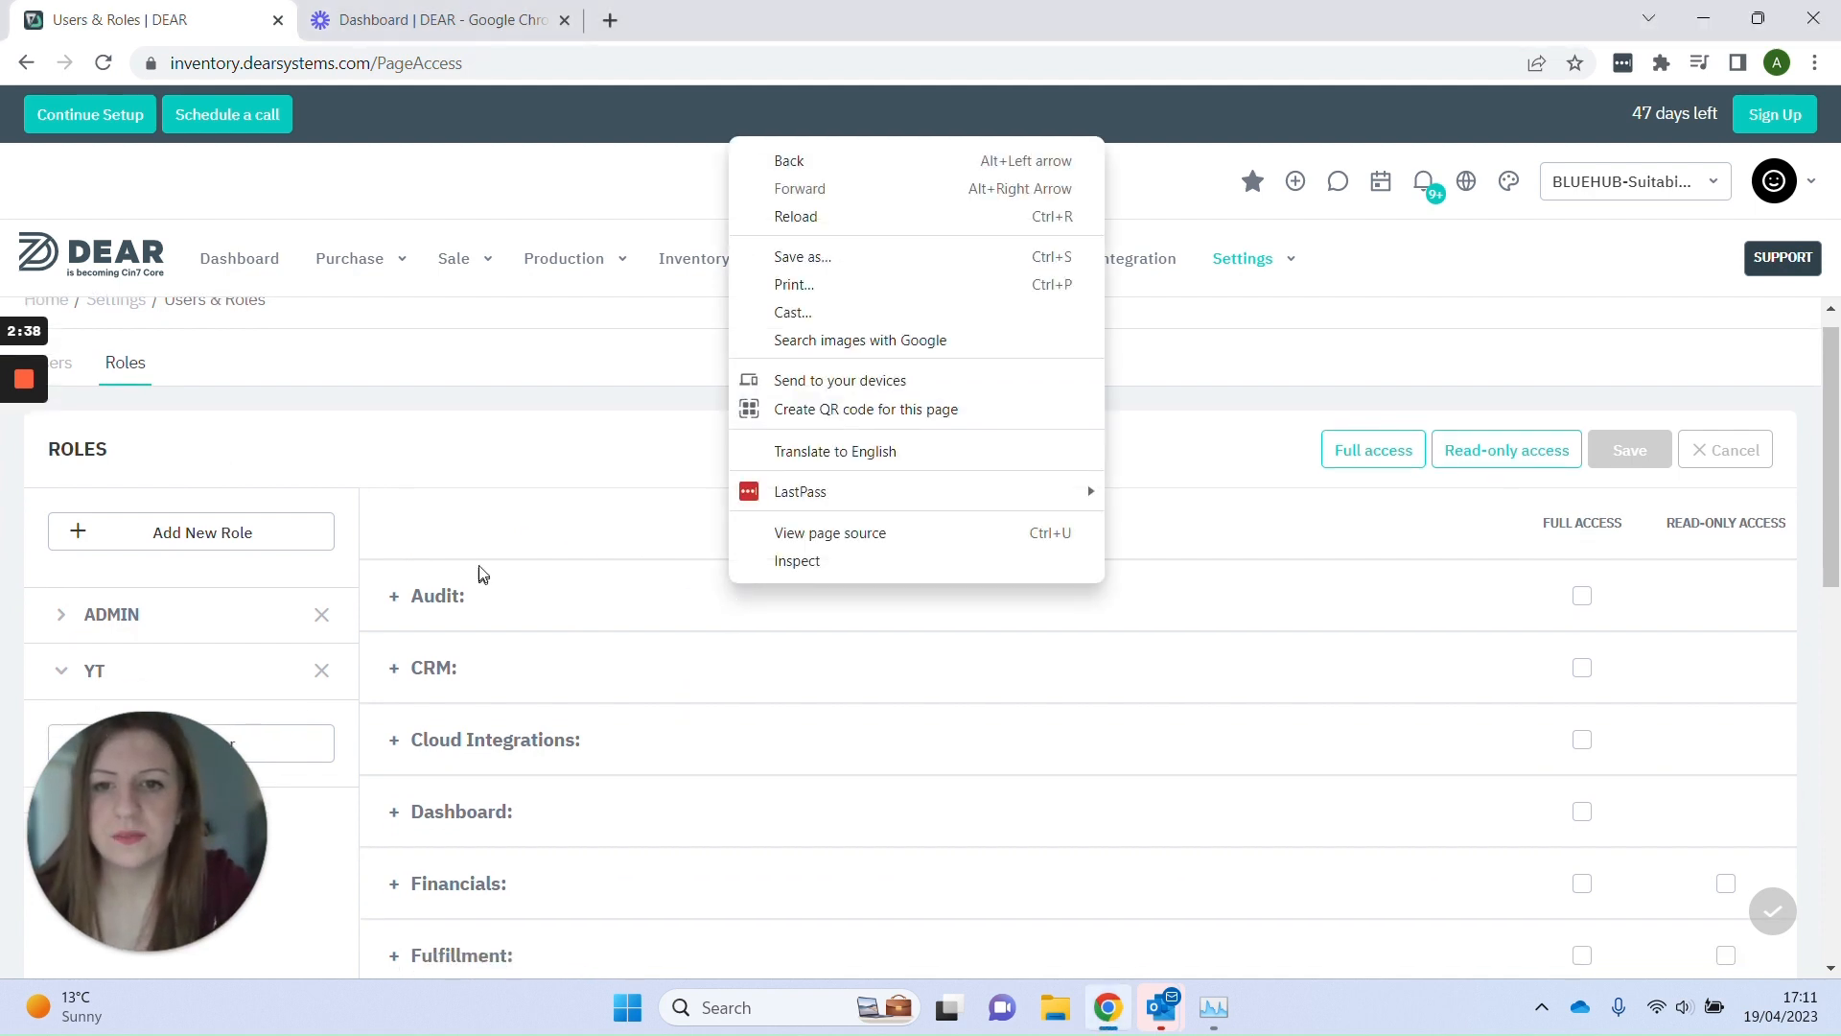
left_click(926, 589)
left_click(926, 589)
scroll(929, 588, "down", 3)
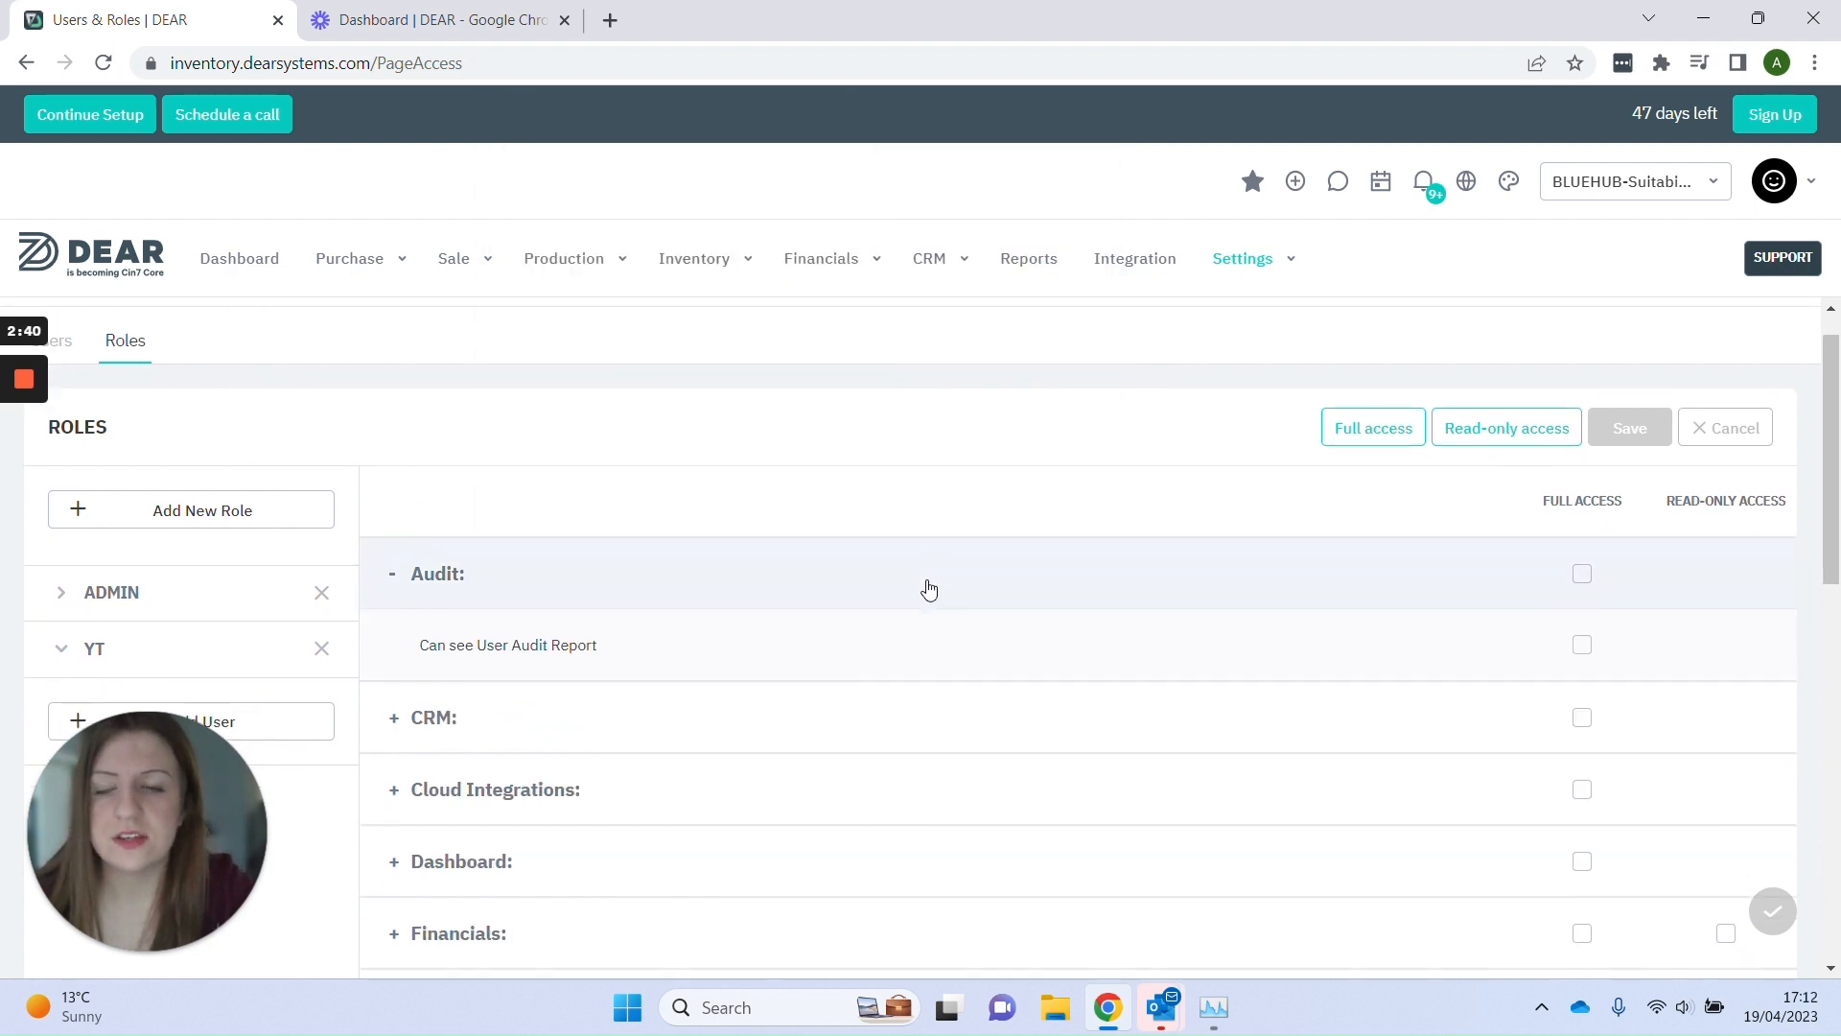
scroll(928, 588, "down", 7)
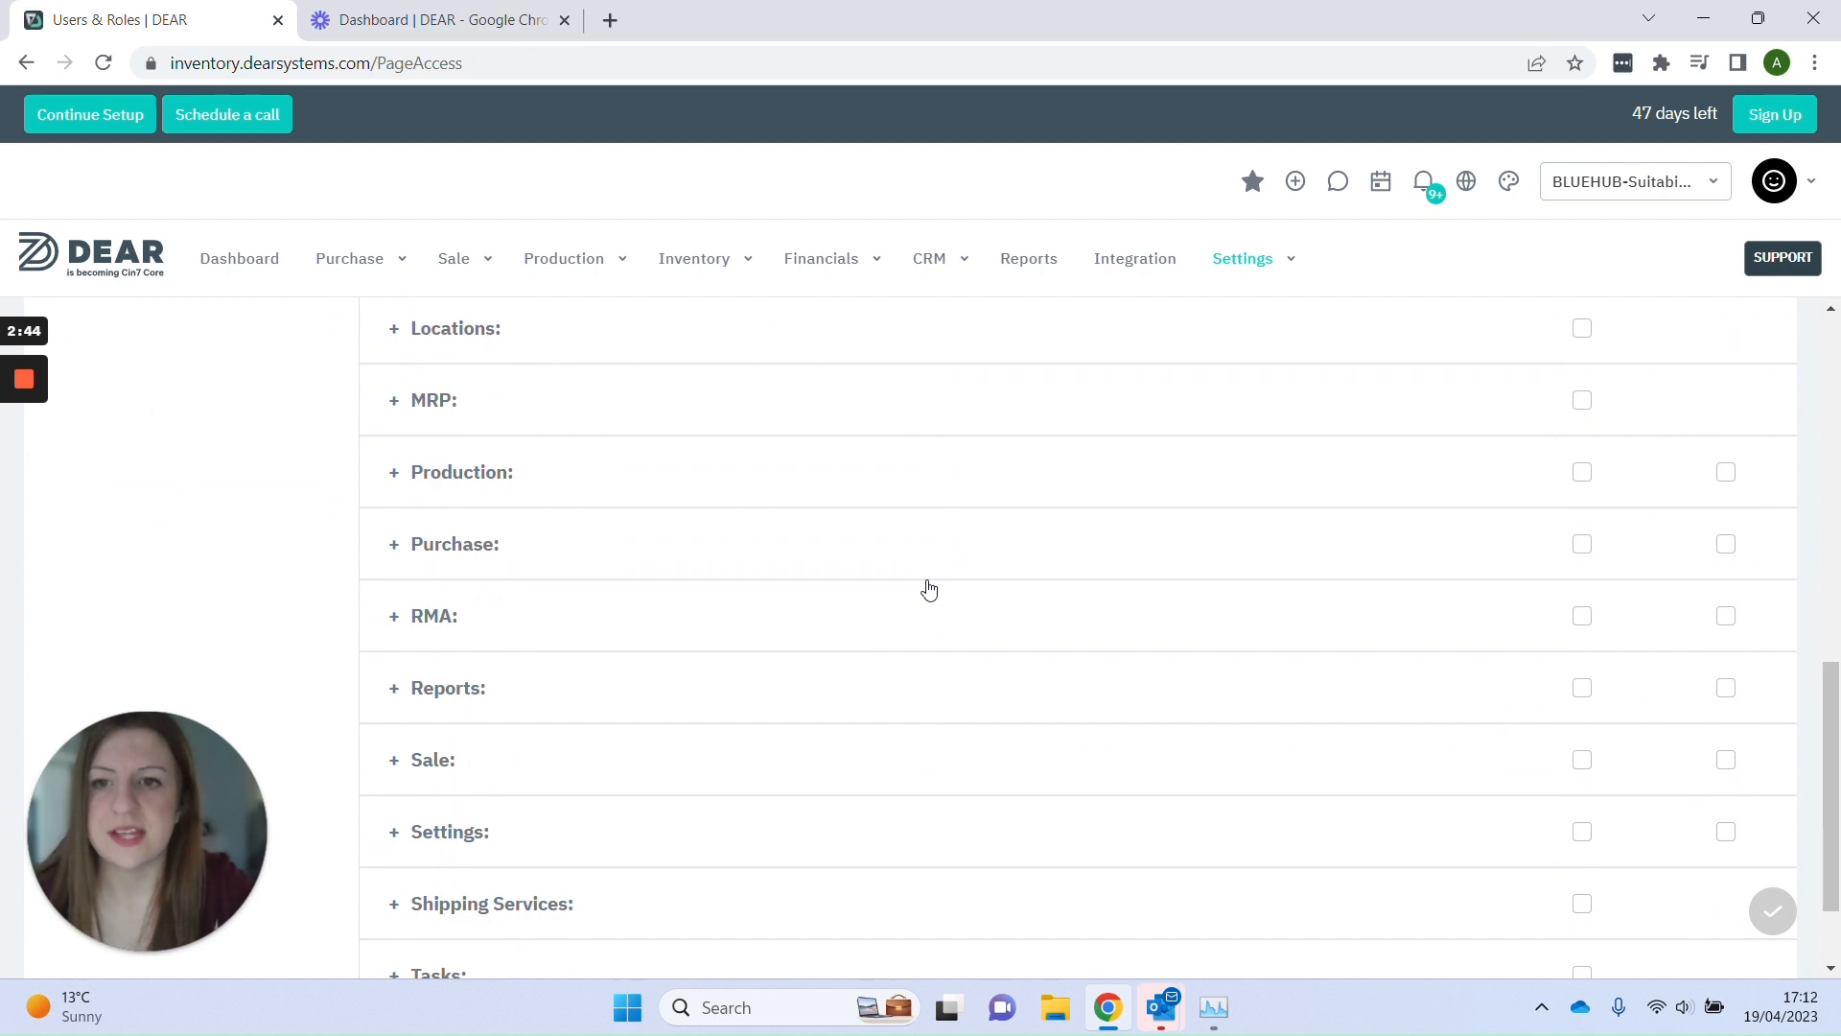
scroll(928, 589, "down", 2)
scroll(928, 589, "up", 7)
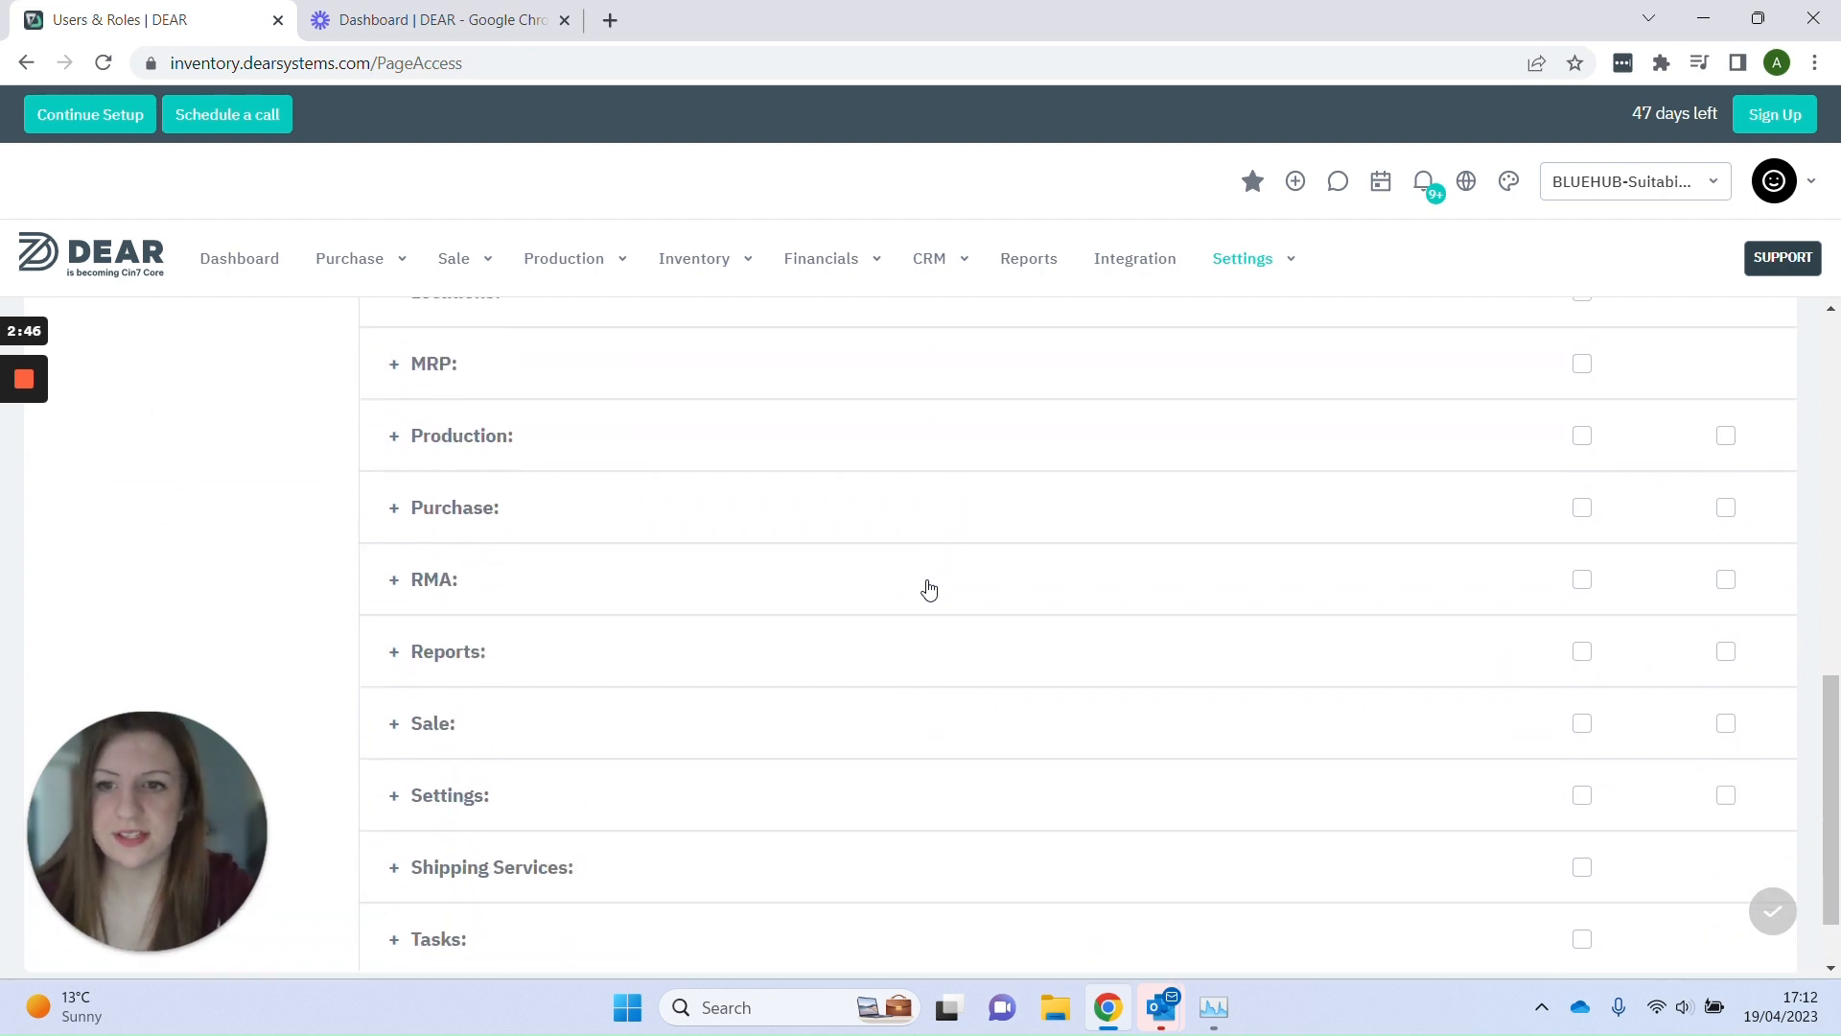
scroll(928, 589, "up", 4)
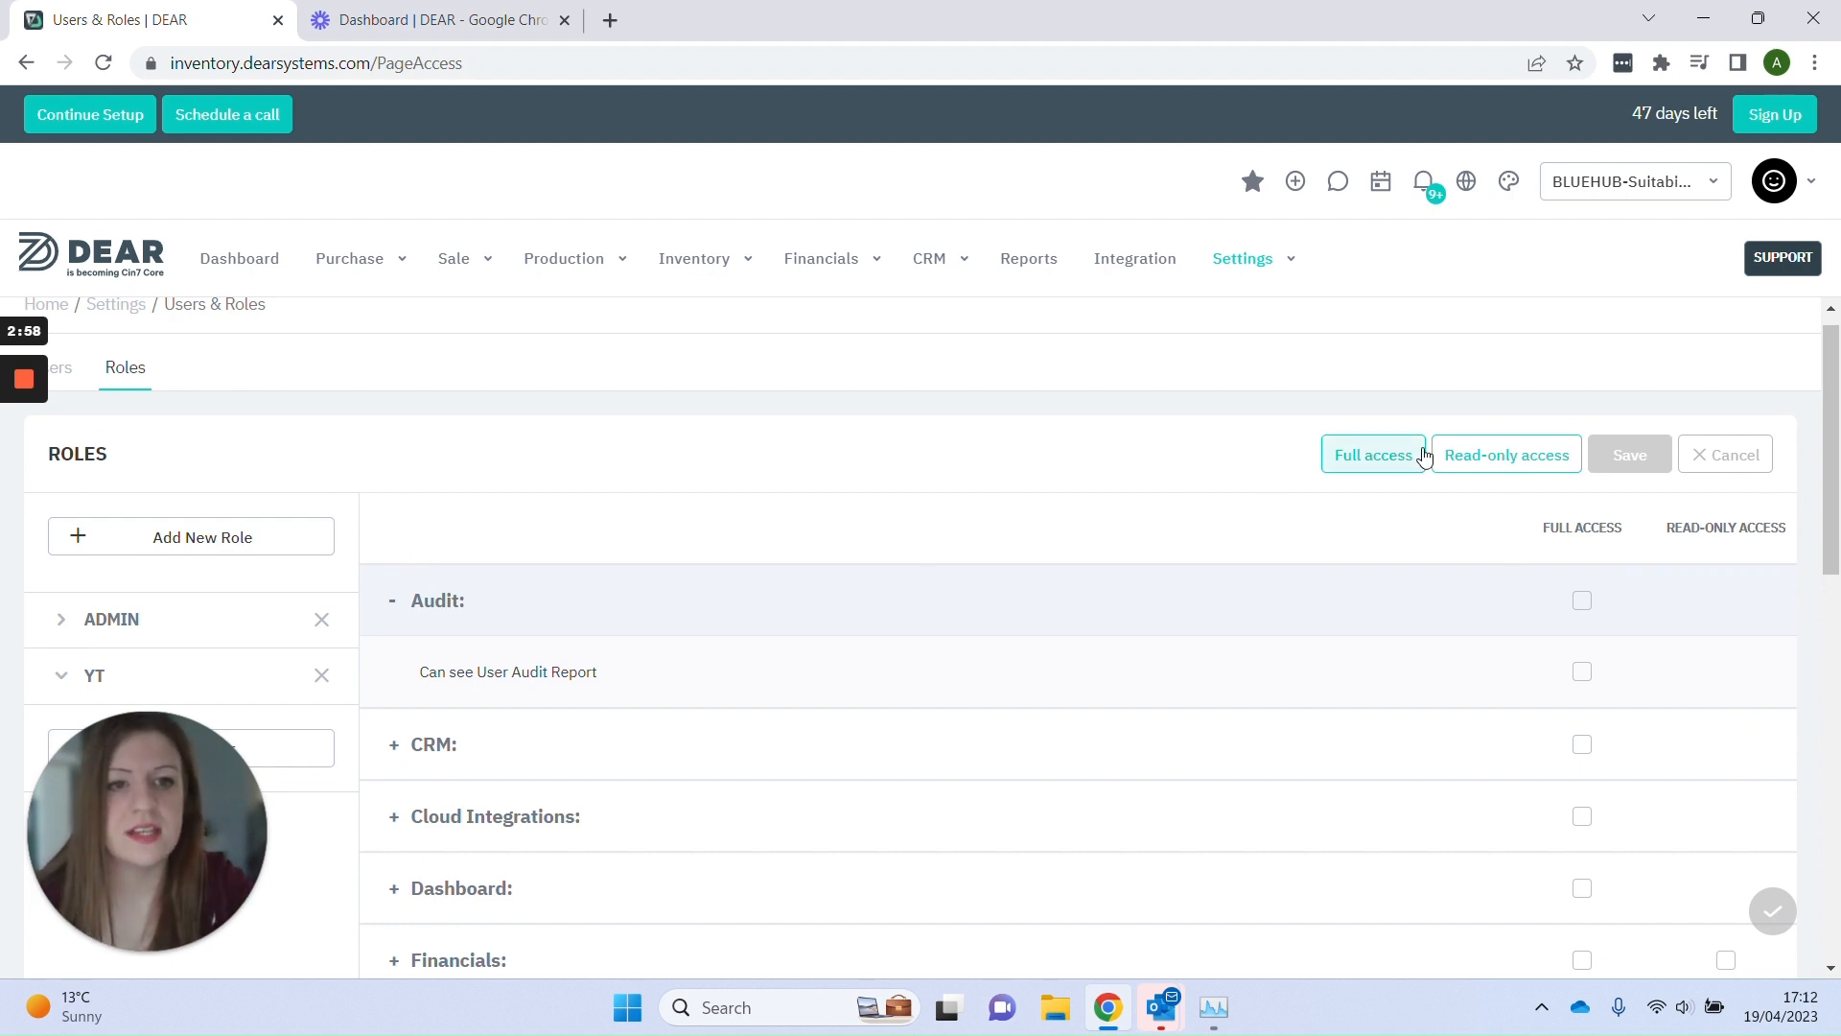
Step: Grant the YT role full access to all permissions at once
right_click(1392, 461)
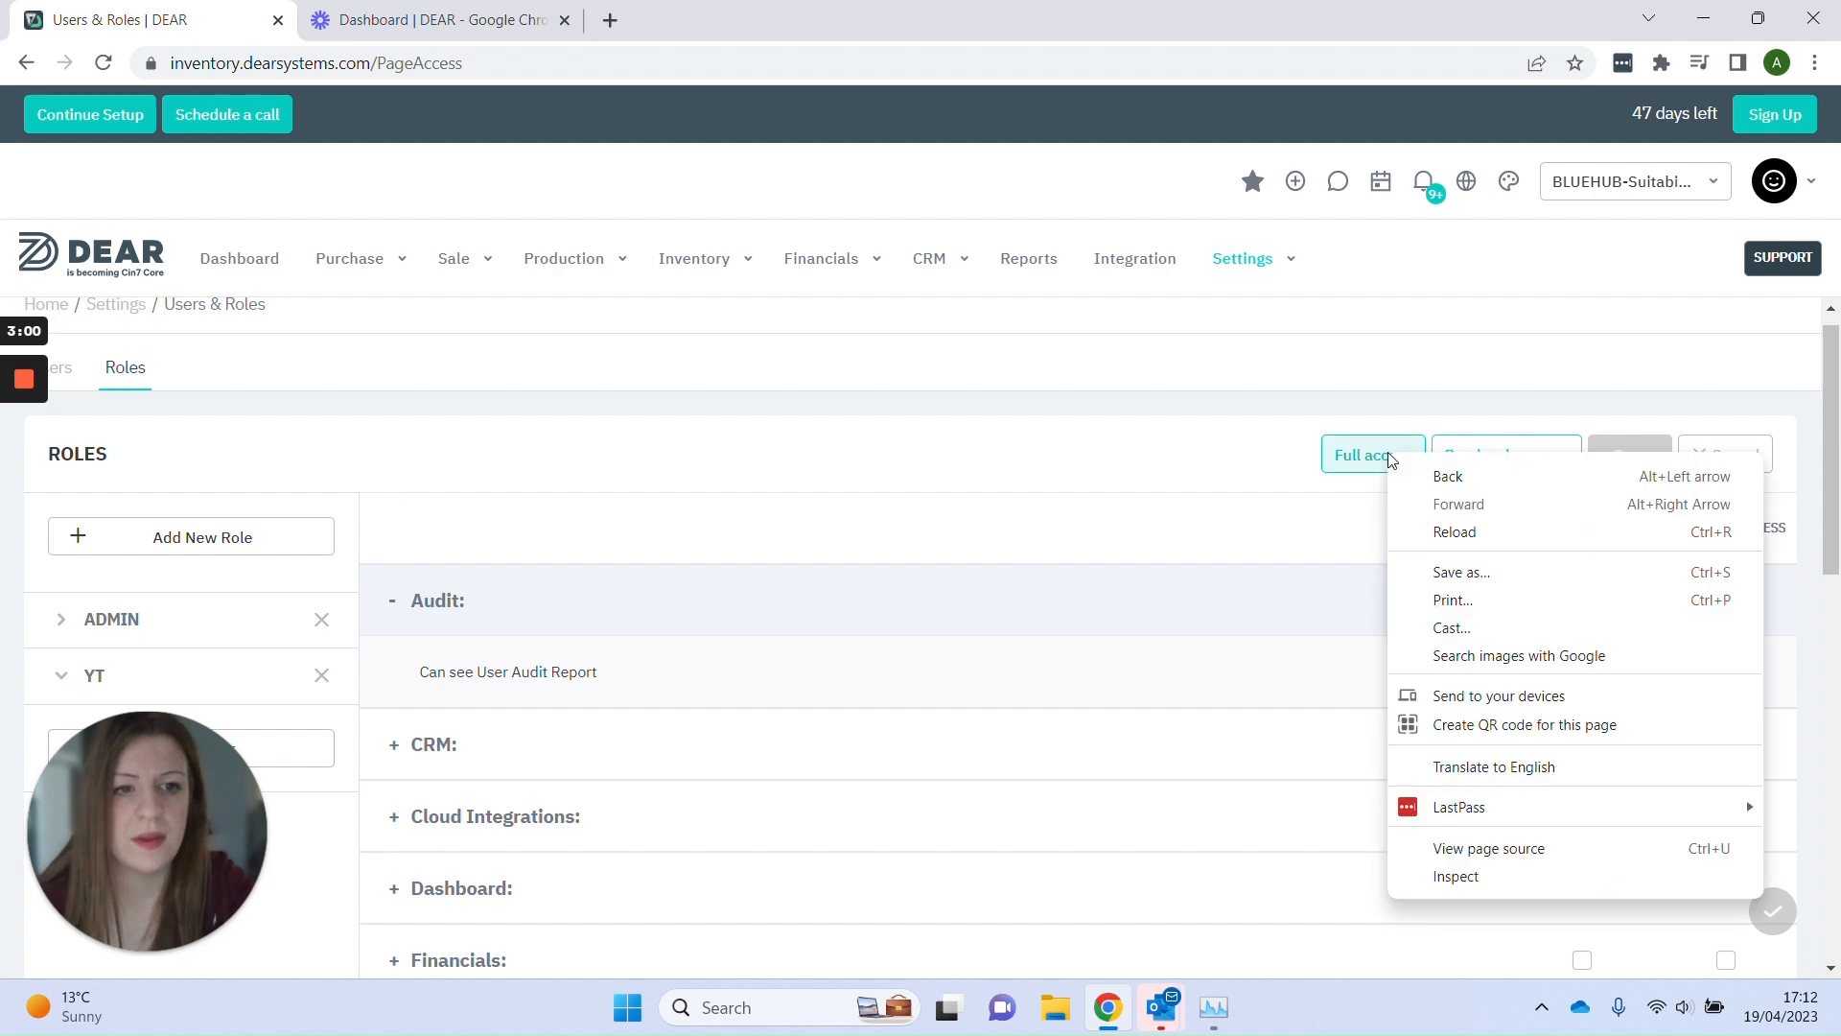
left_click(1349, 470)
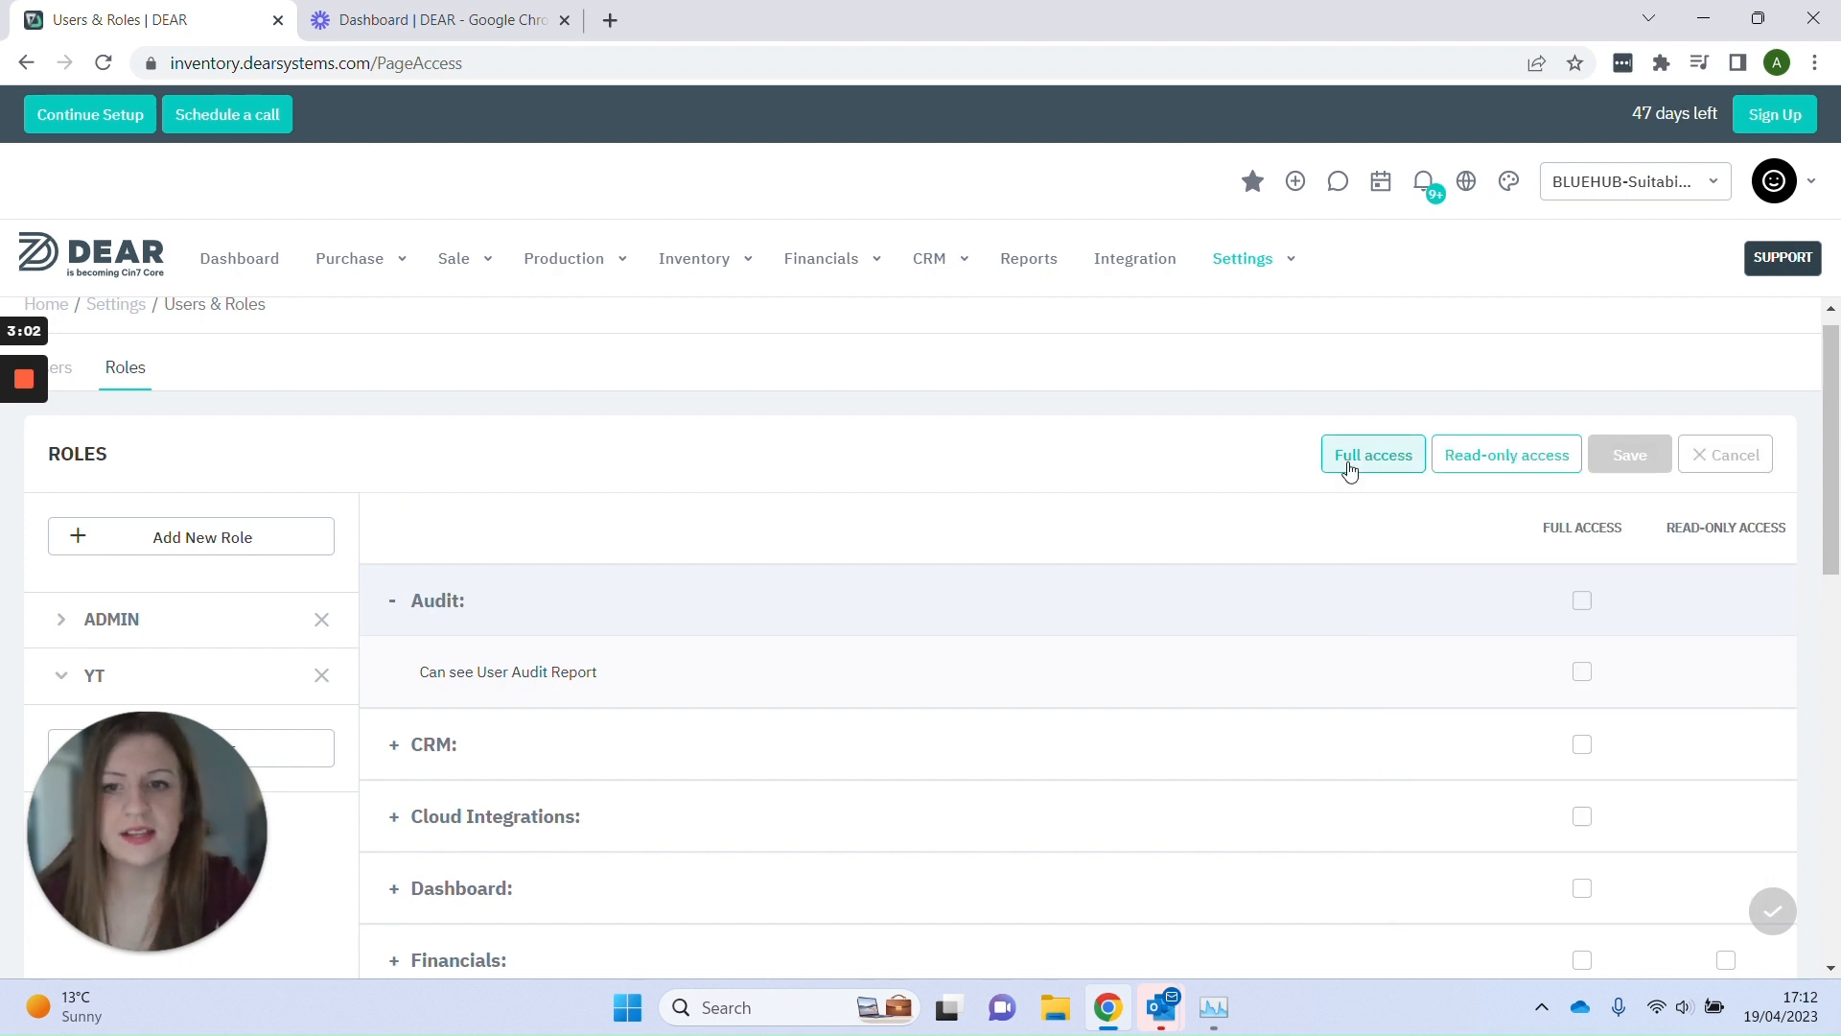
left_click(1349, 470)
scroll(975, 666, "down", 1)
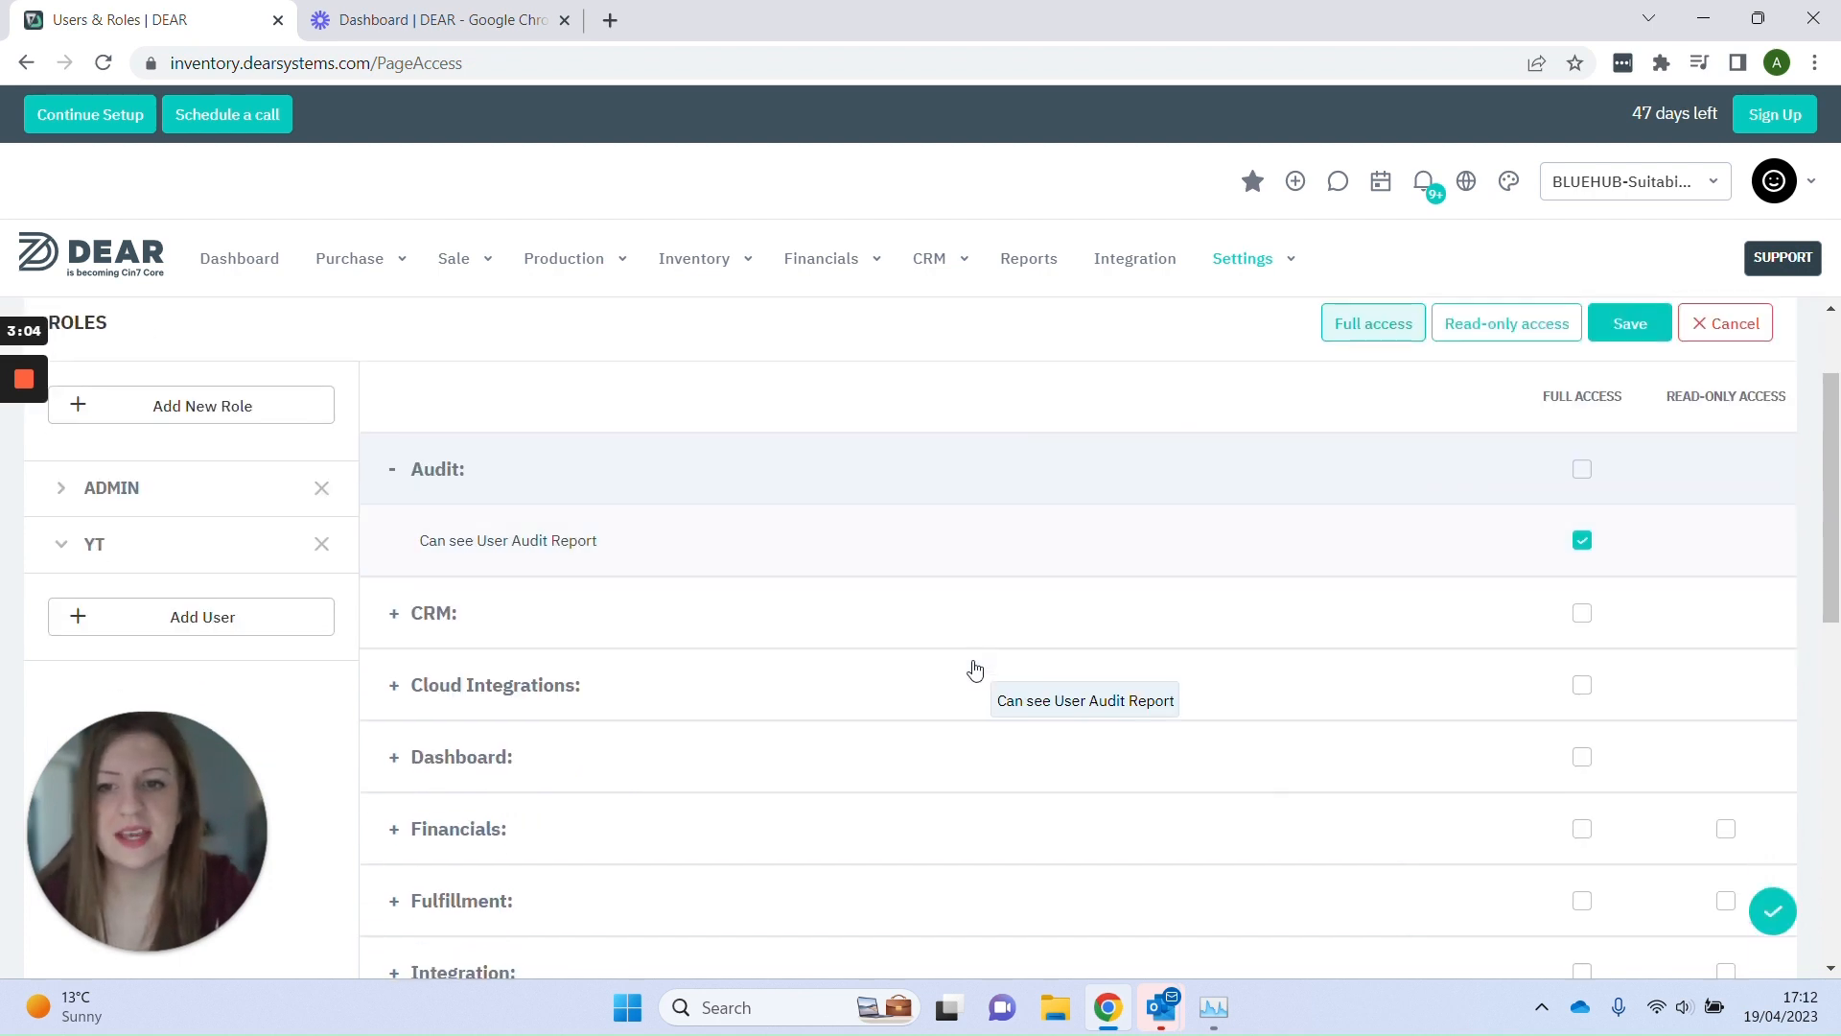
Step: Expand the CRM group and examine its individual permissions and the full and read-only access options
left_click(726, 614)
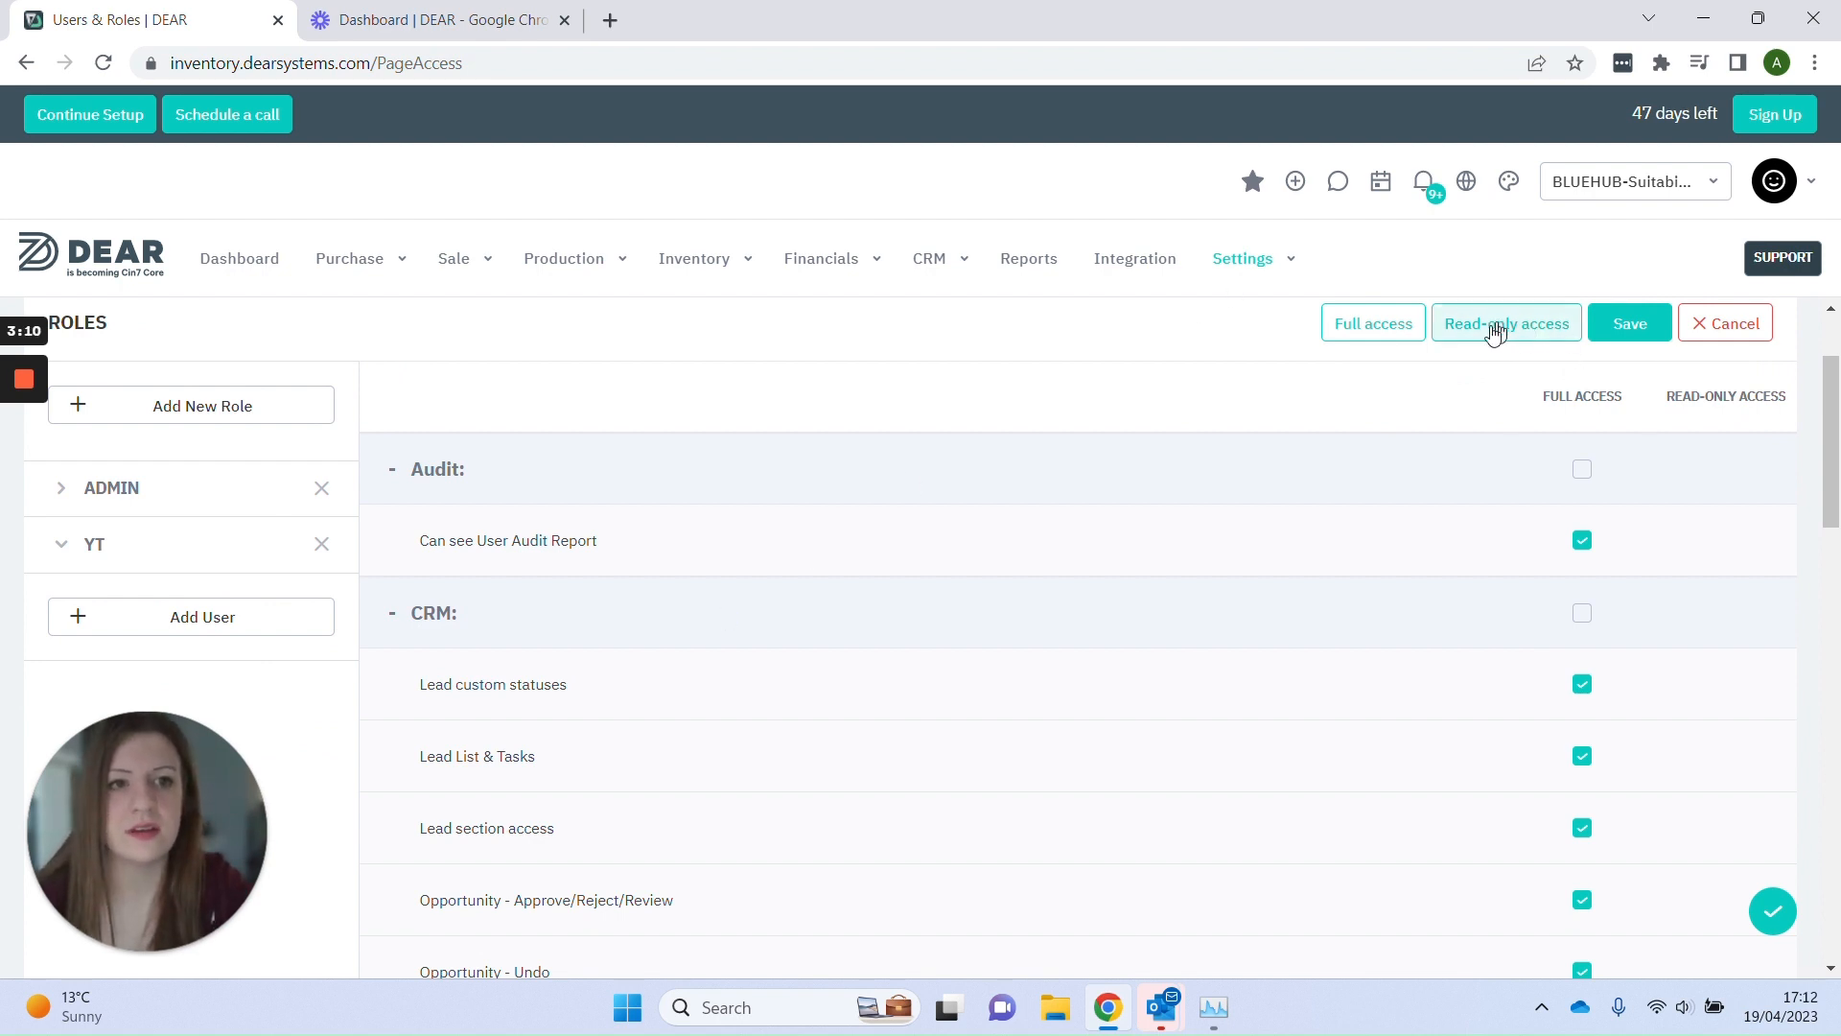
scroll(1420, 643, "down", 8)
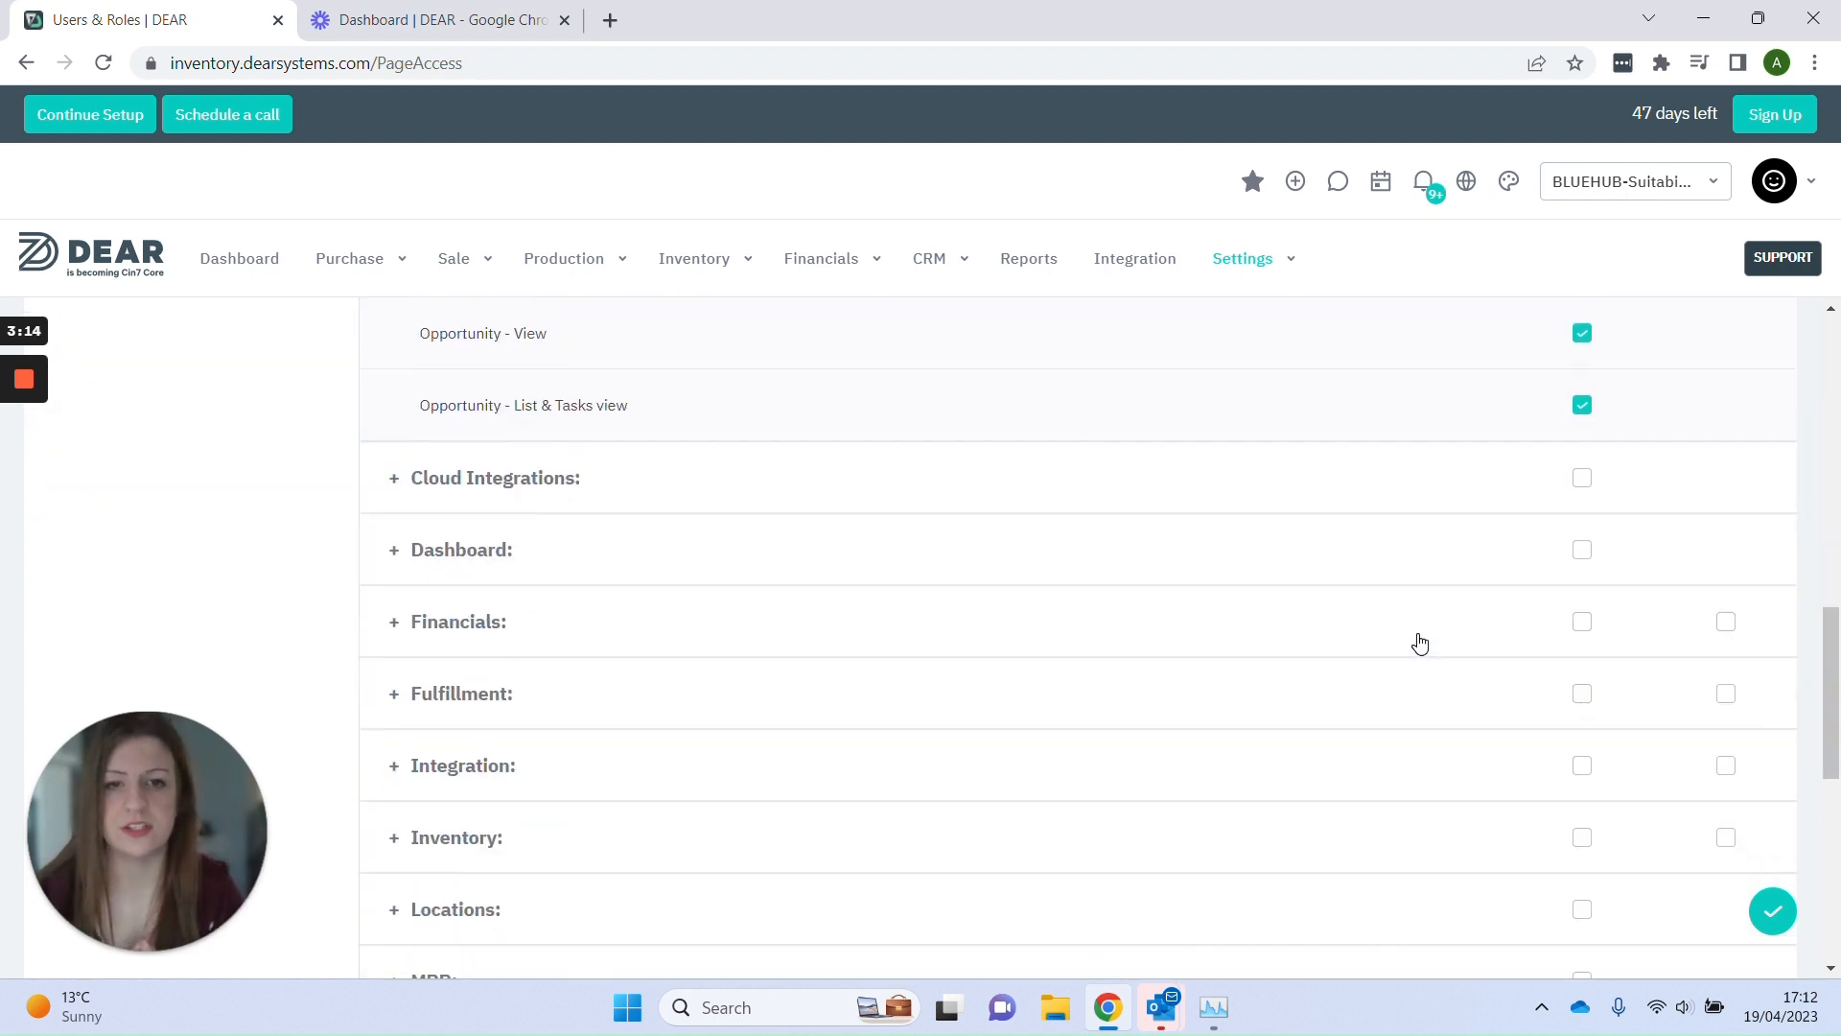
scroll(1420, 642, "up", 7)
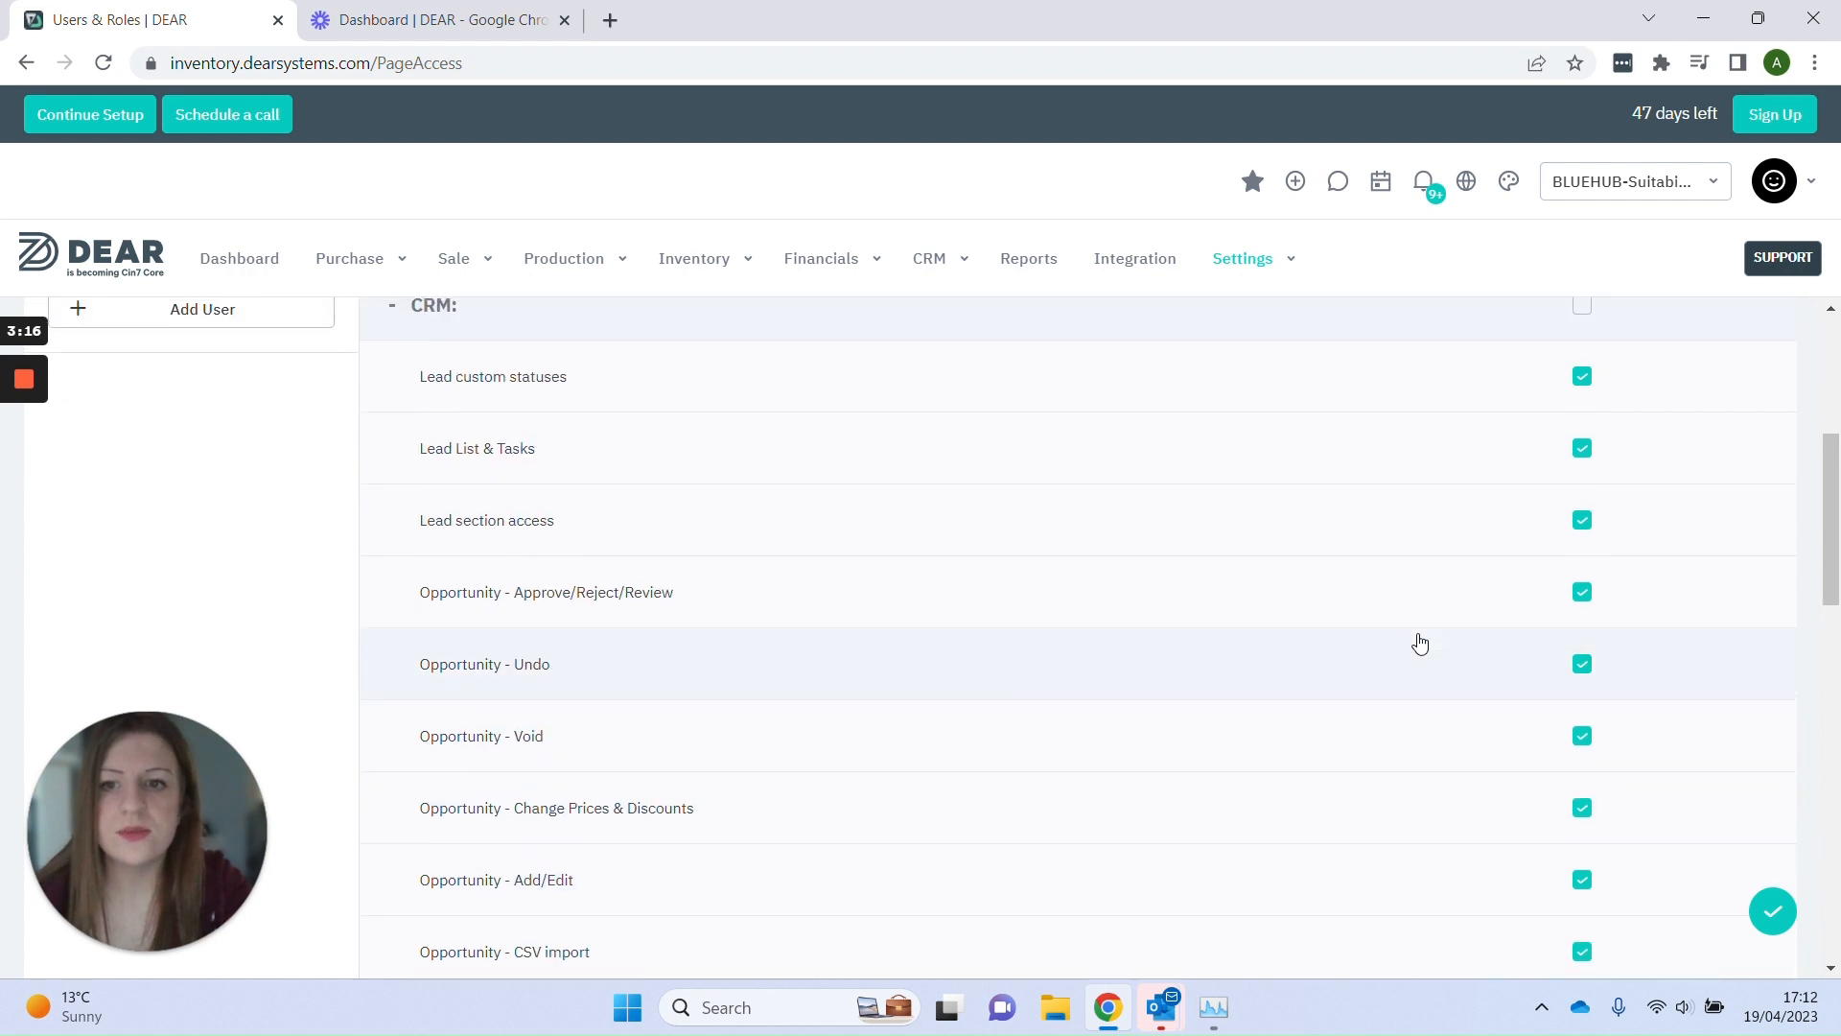
scroll(1513, 629, "up", 3)
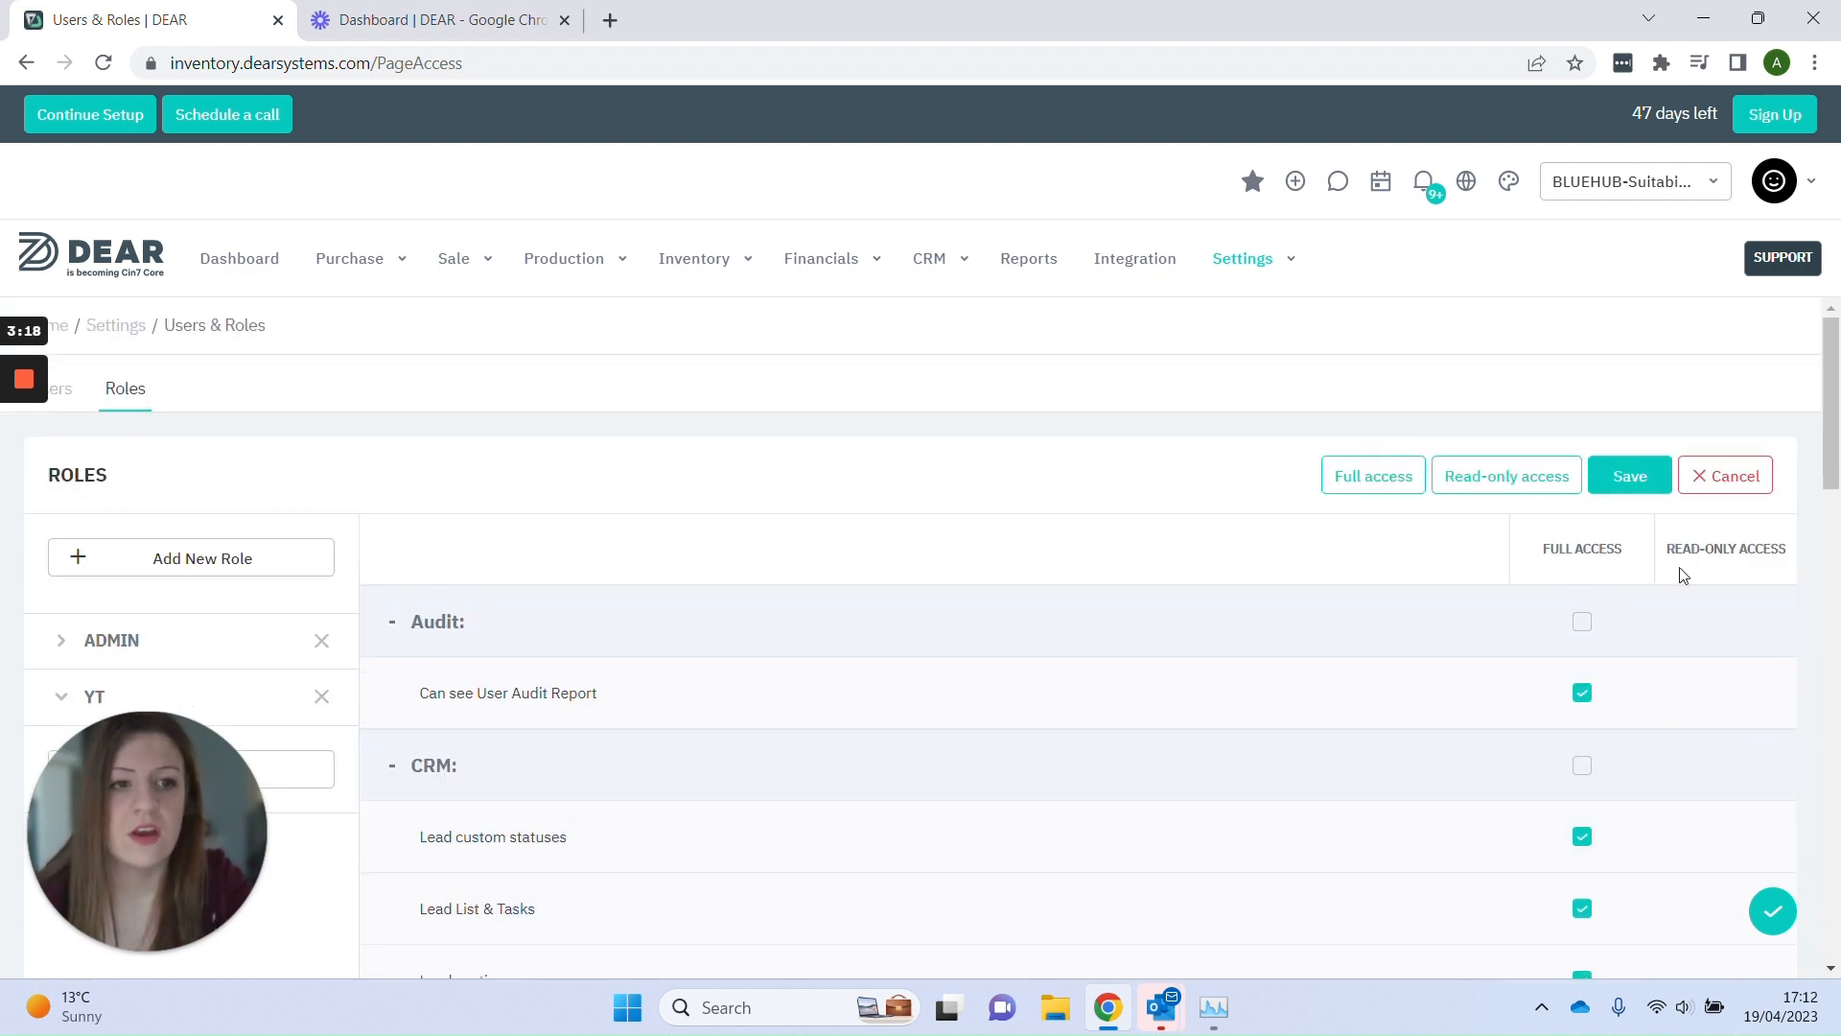
scroll(1706, 588, "down", 5)
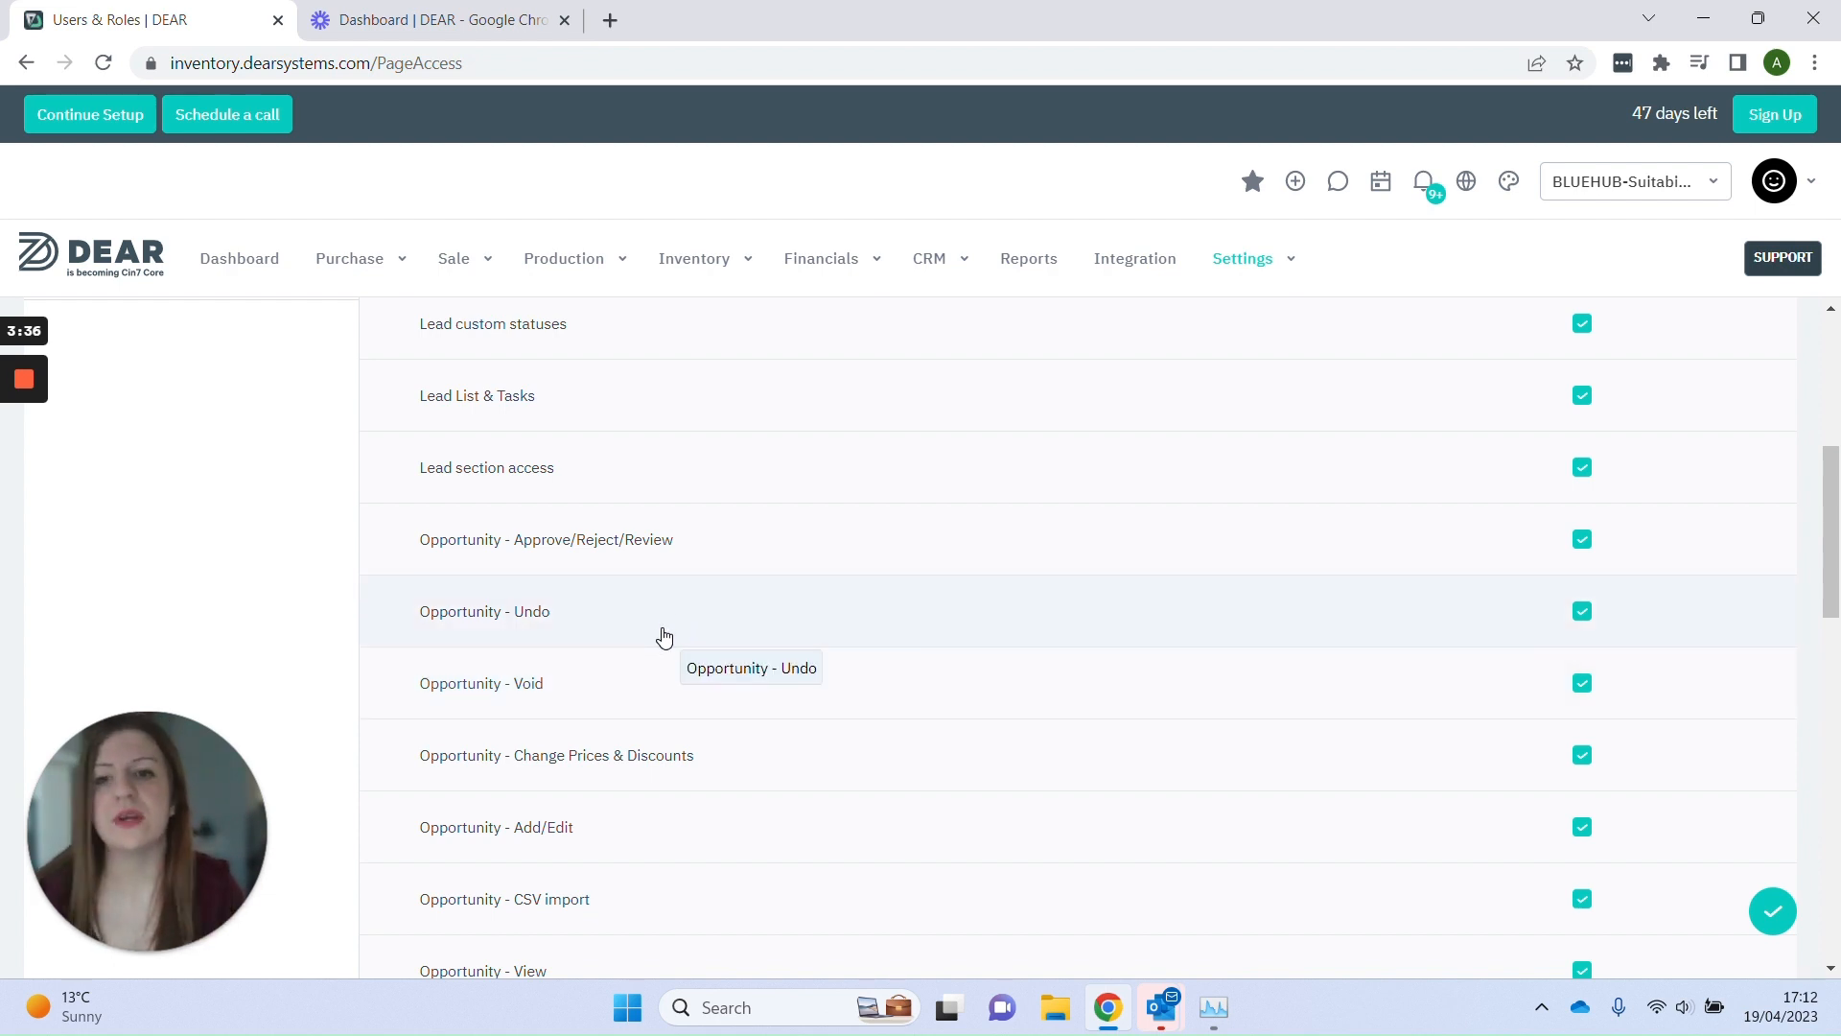
Step: Expand the Reports group of the YT role and review the access set for each reporting permission
scroll(665, 637, "down", 7)
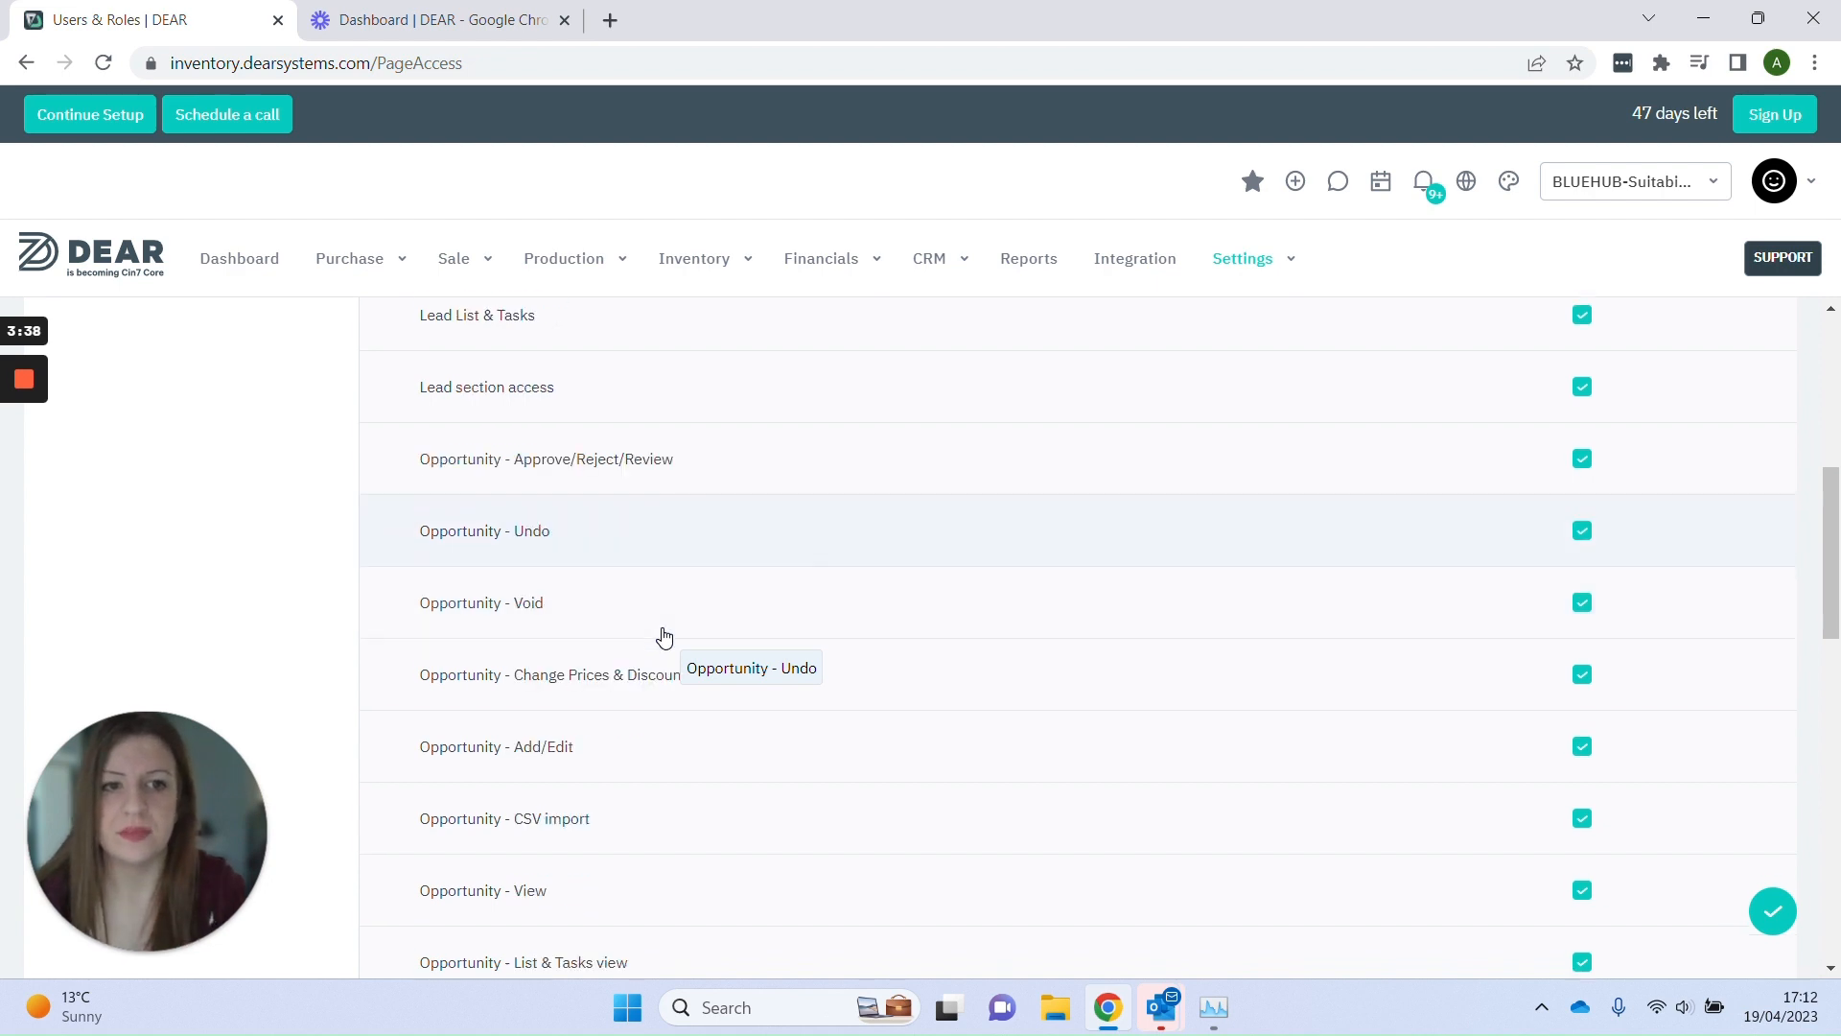
scroll(664, 637, "down", 2)
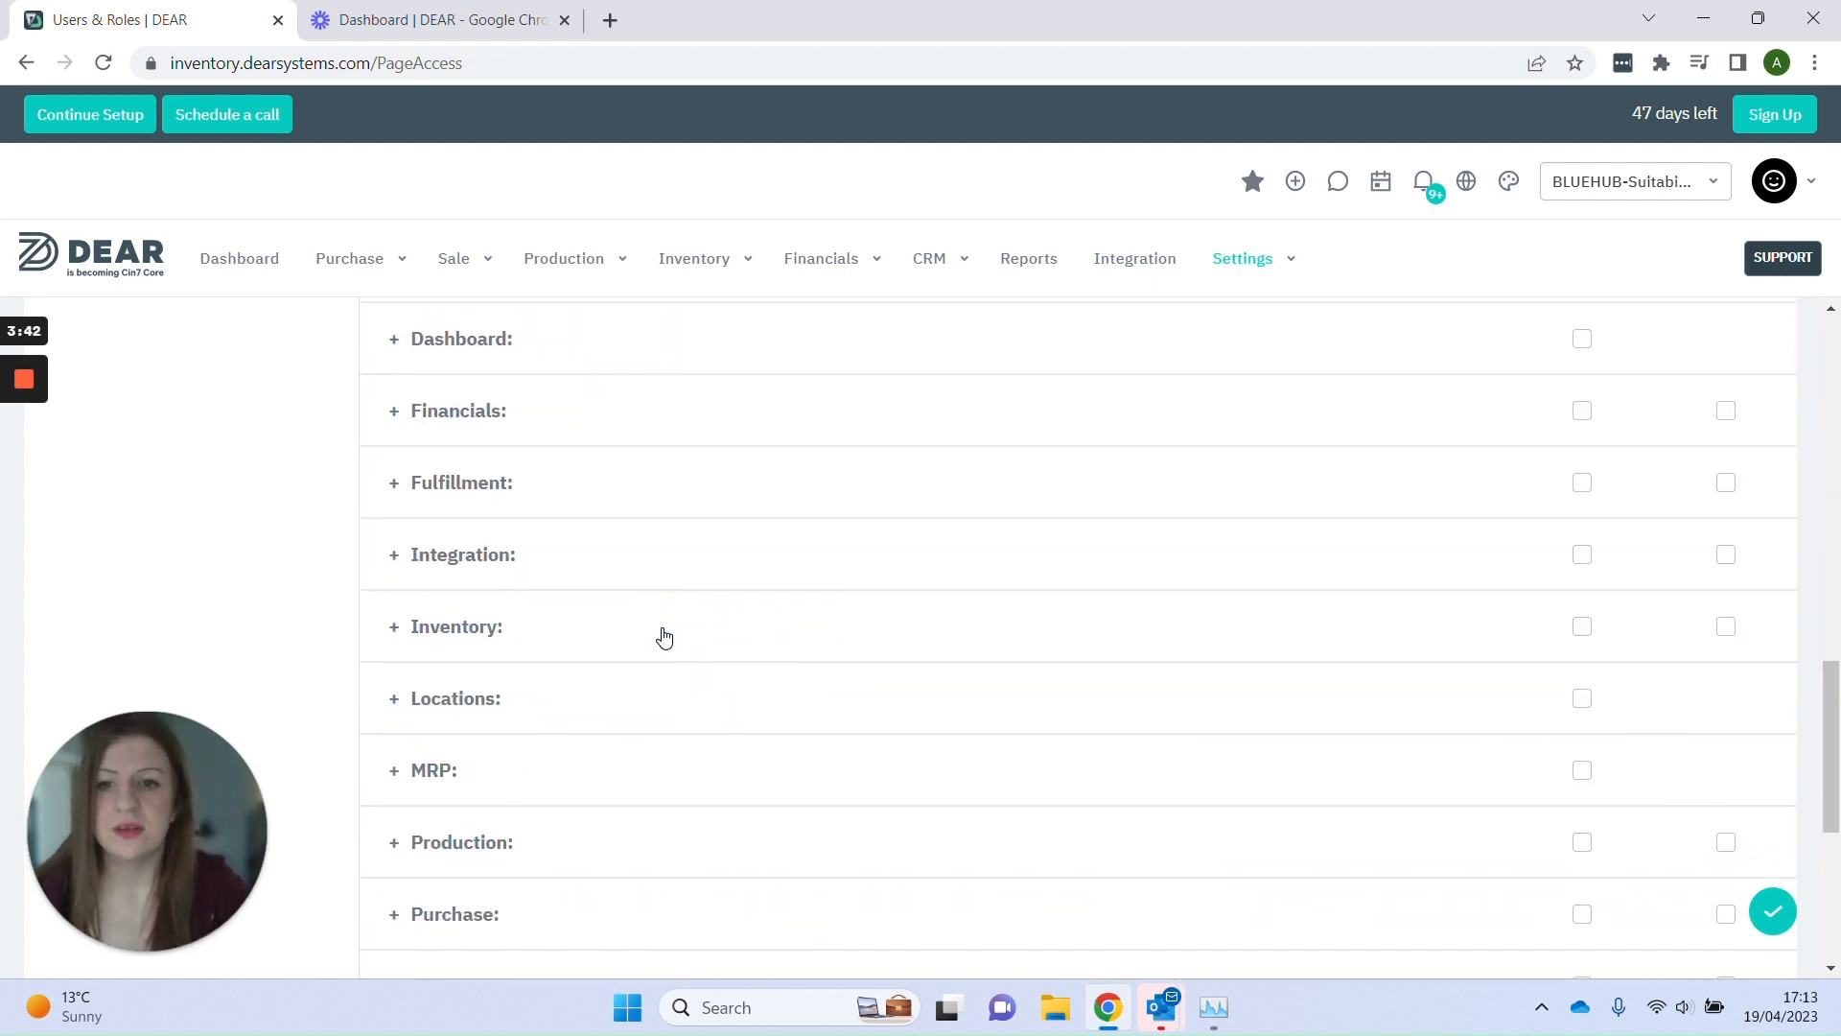
scroll(664, 636, "down", 3)
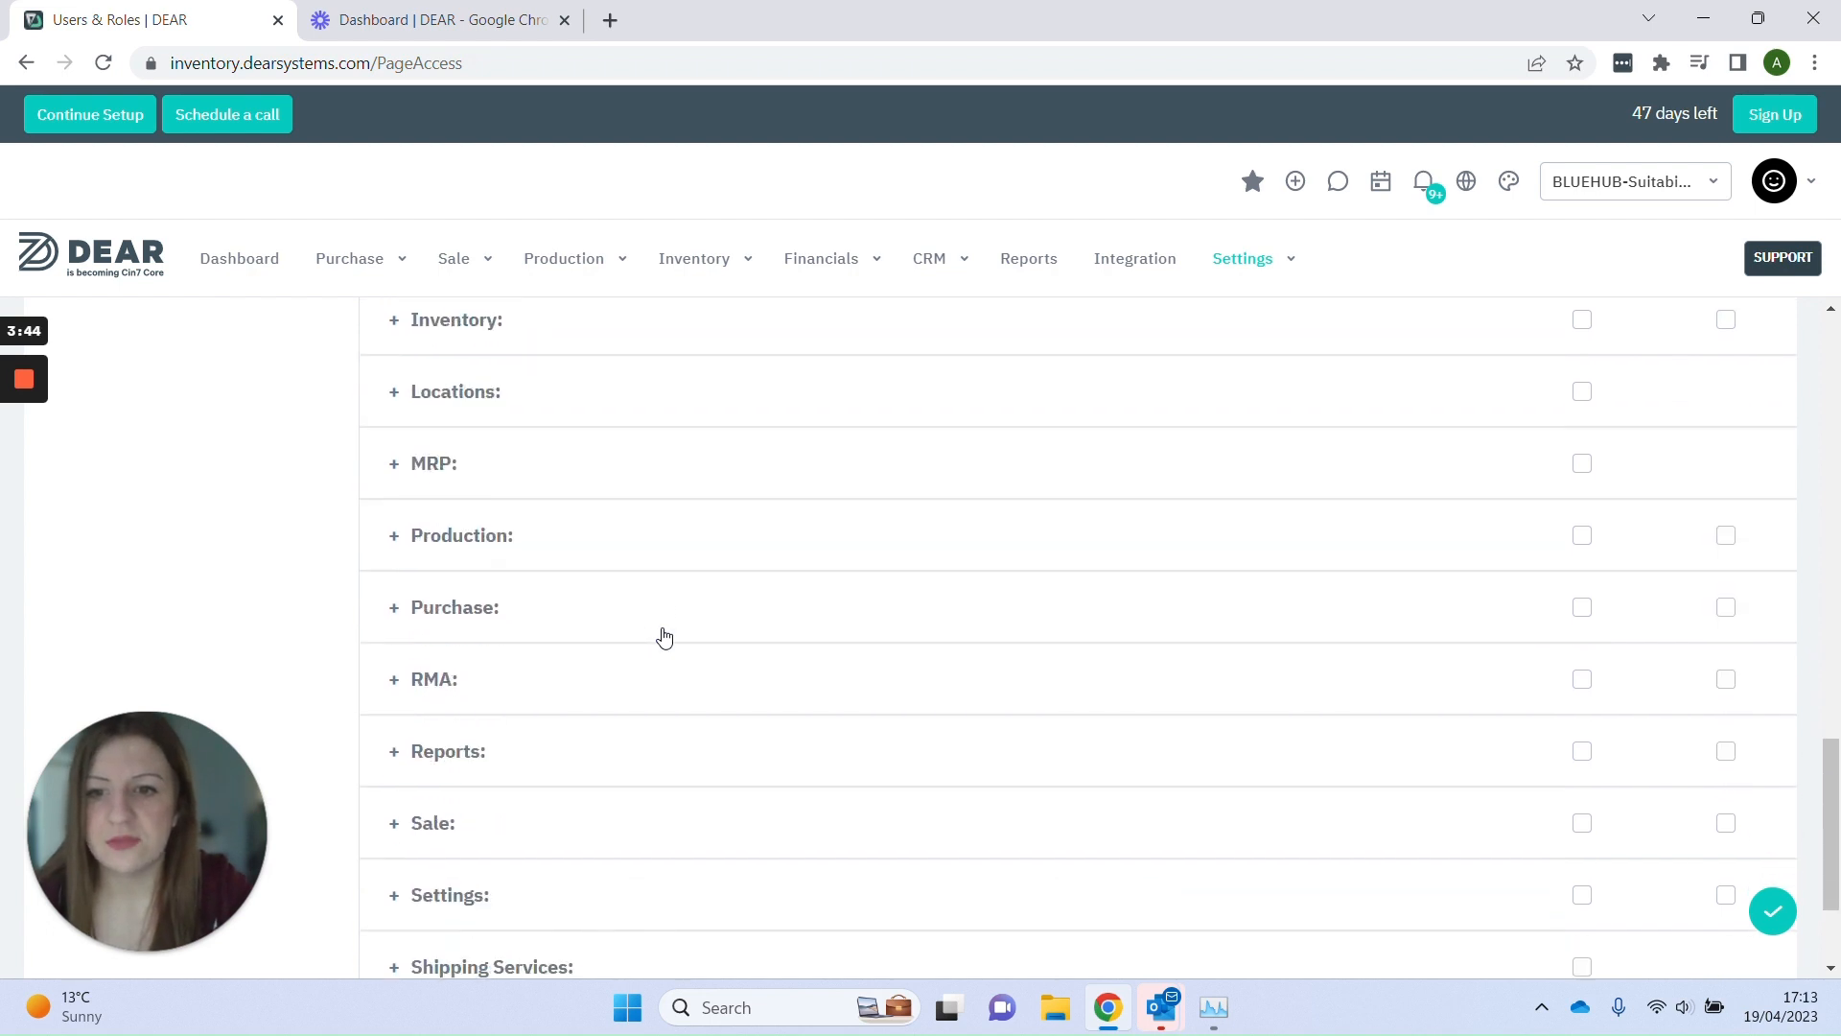
left_click(583, 744)
scroll(583, 744, "down", 3)
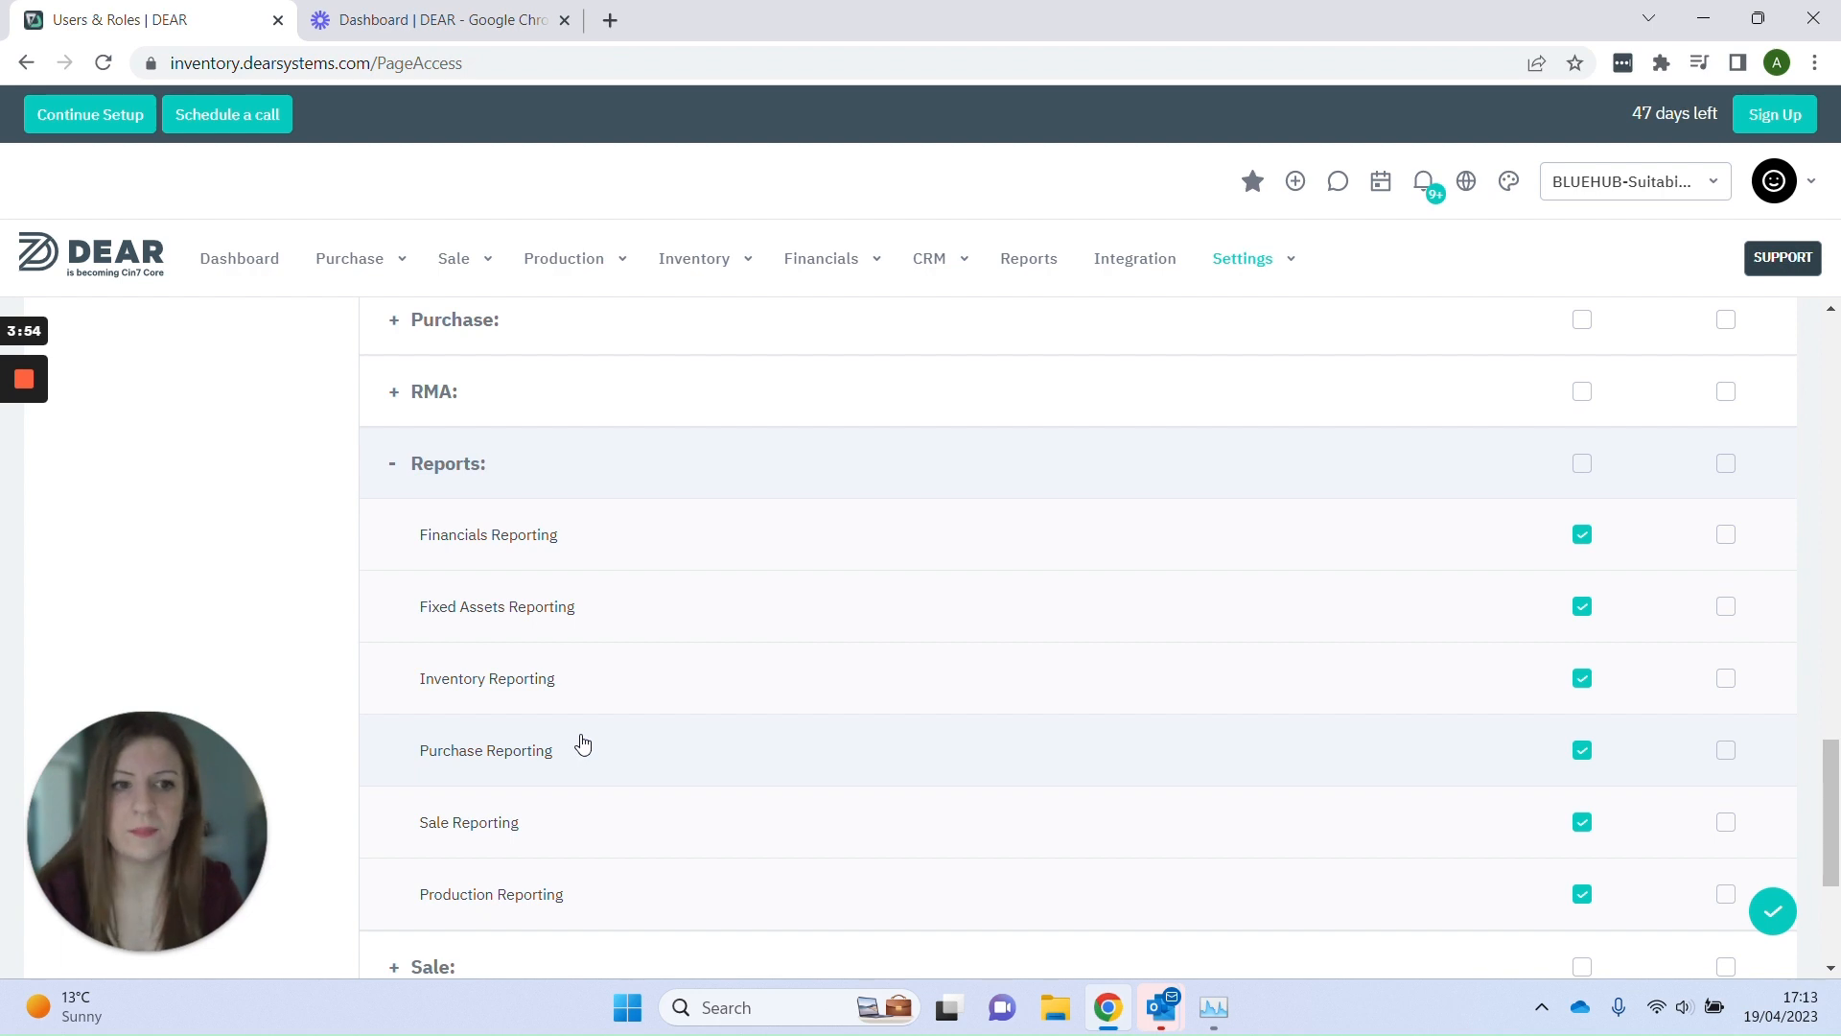
scroll(582, 743, "up", 10)
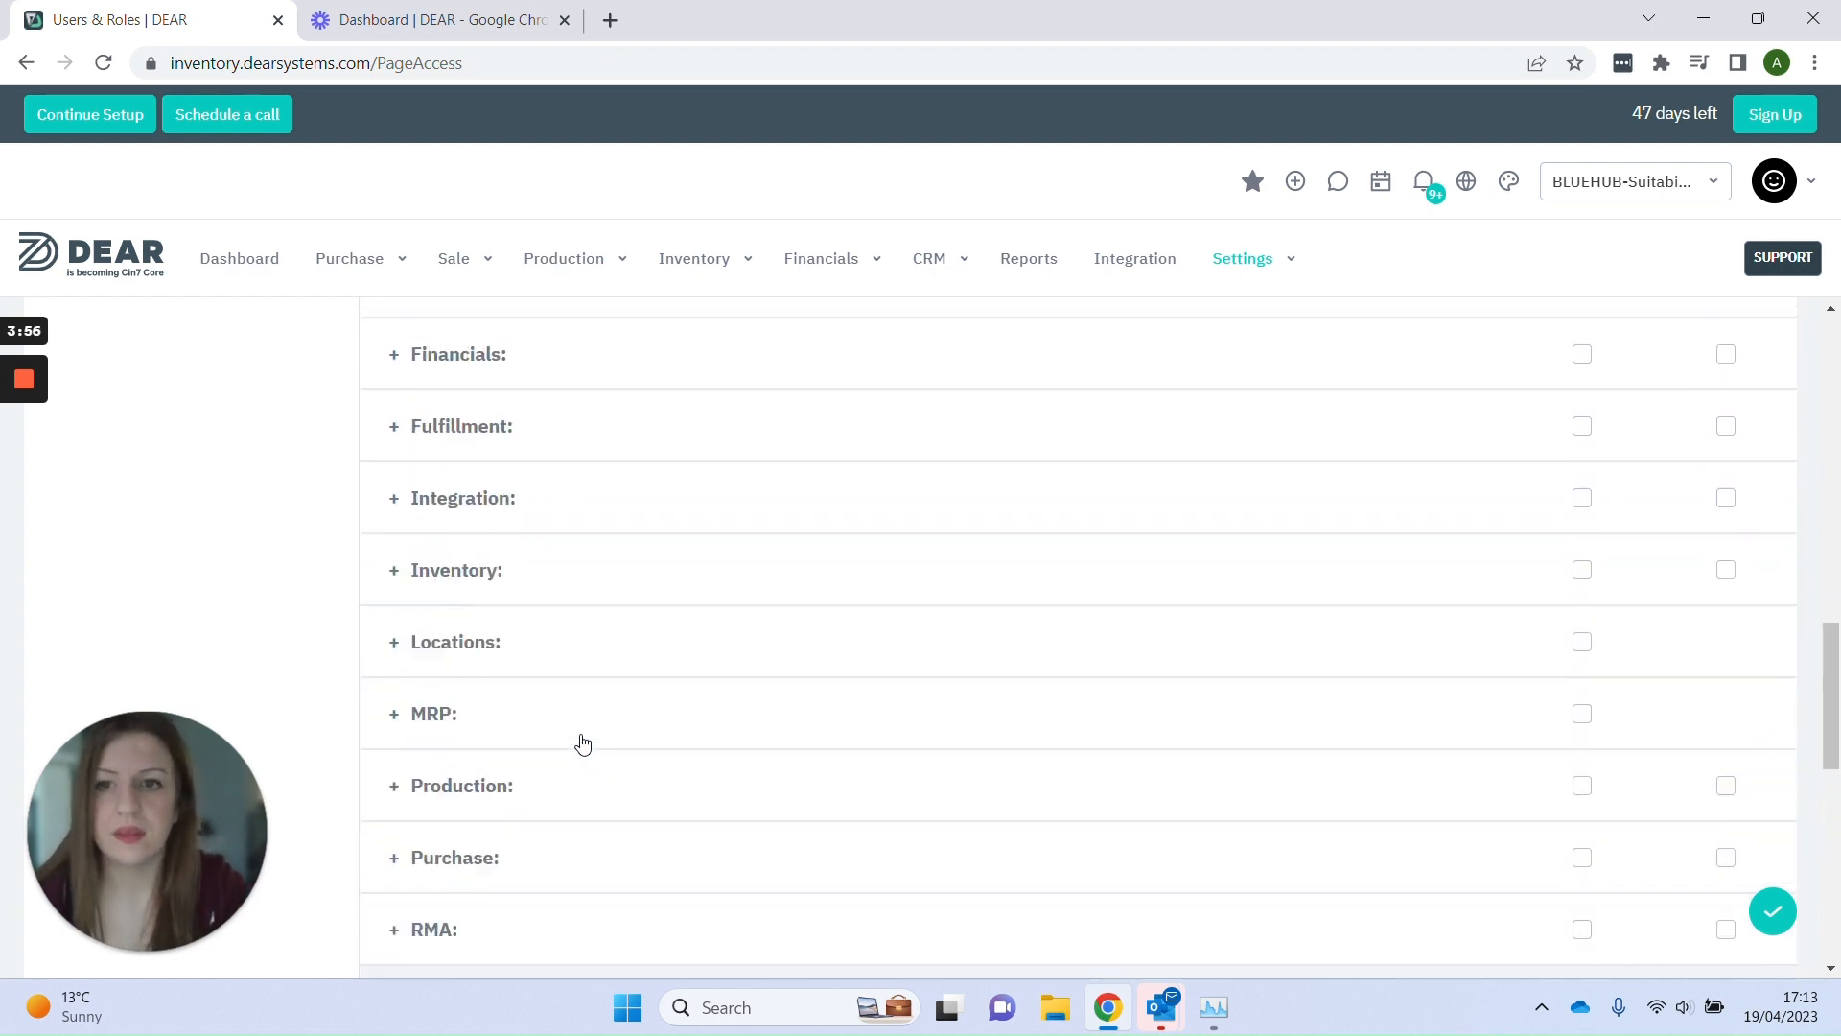
scroll(582, 743, "up", 8)
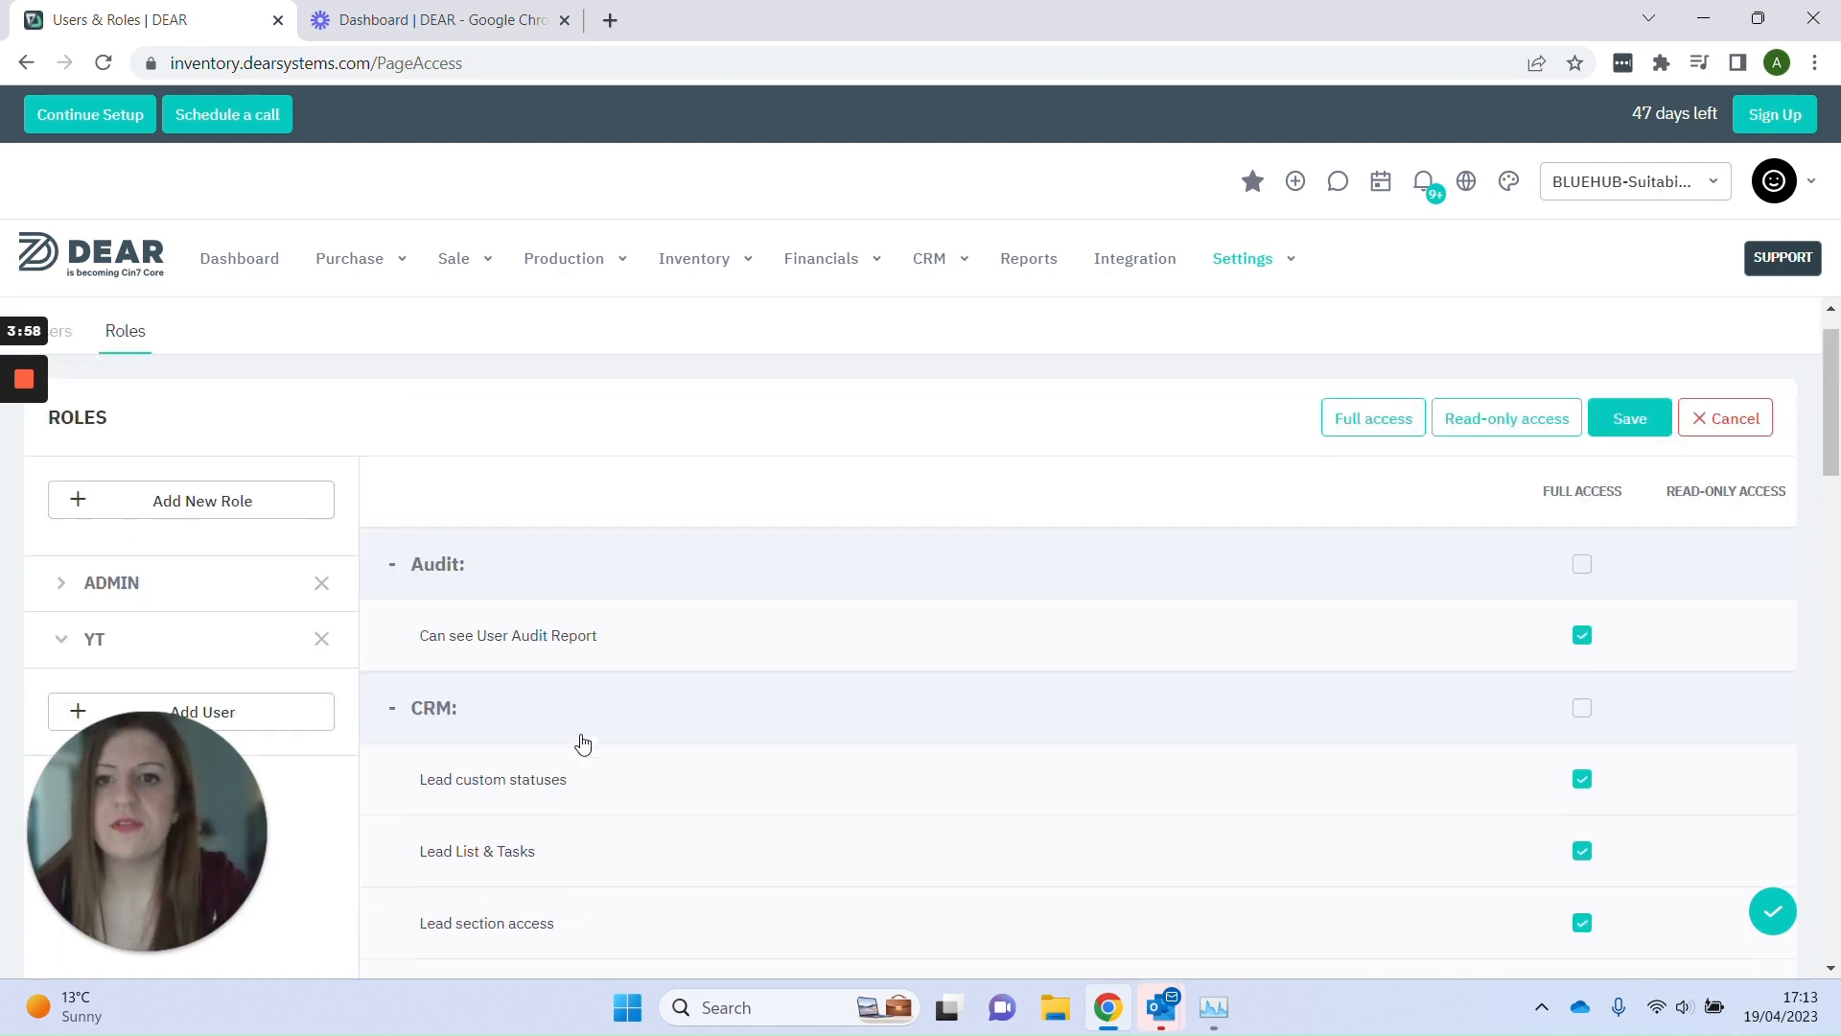